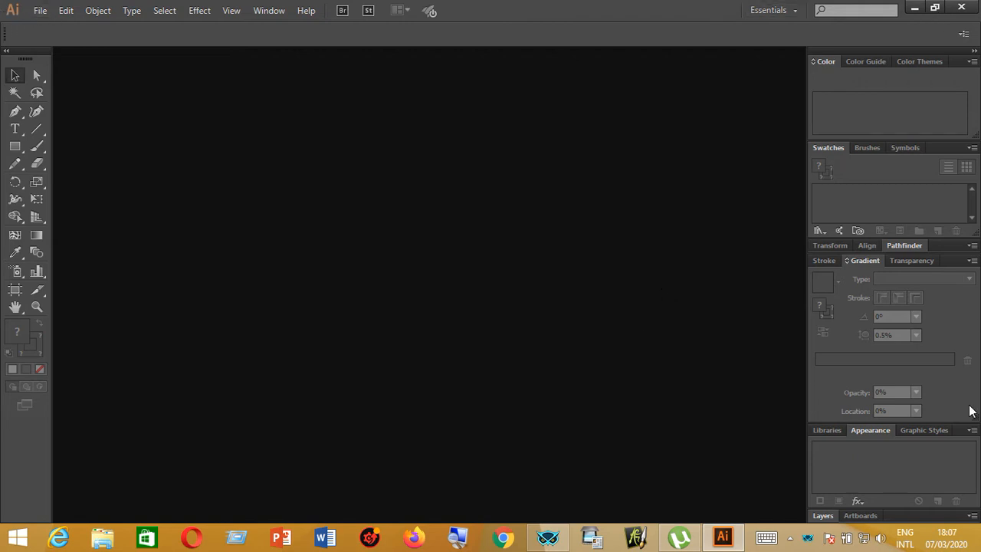
Step: Create a new single-artboard A3 document in portrait orientation, 297 x 420 mm, with CMYK color
click(39, 12)
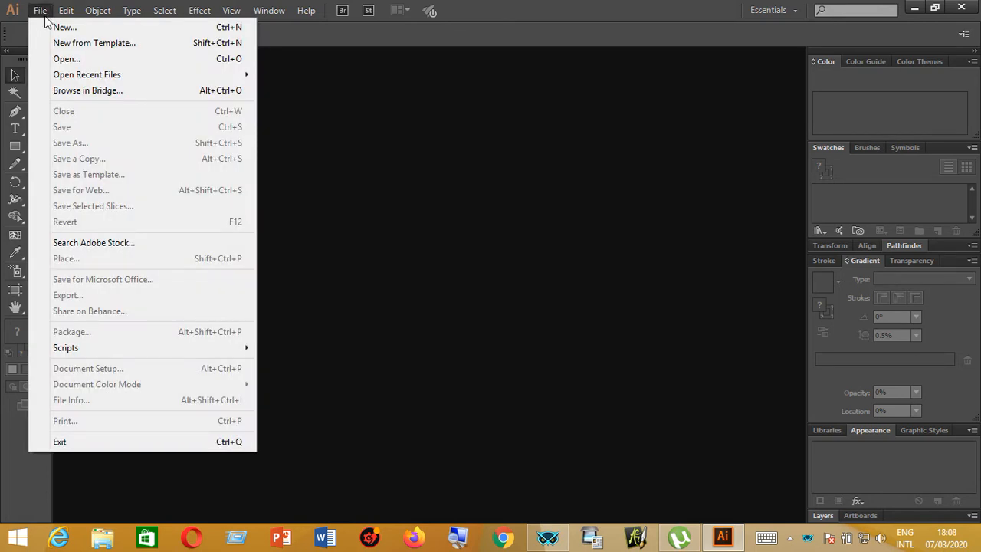
click(55, 26)
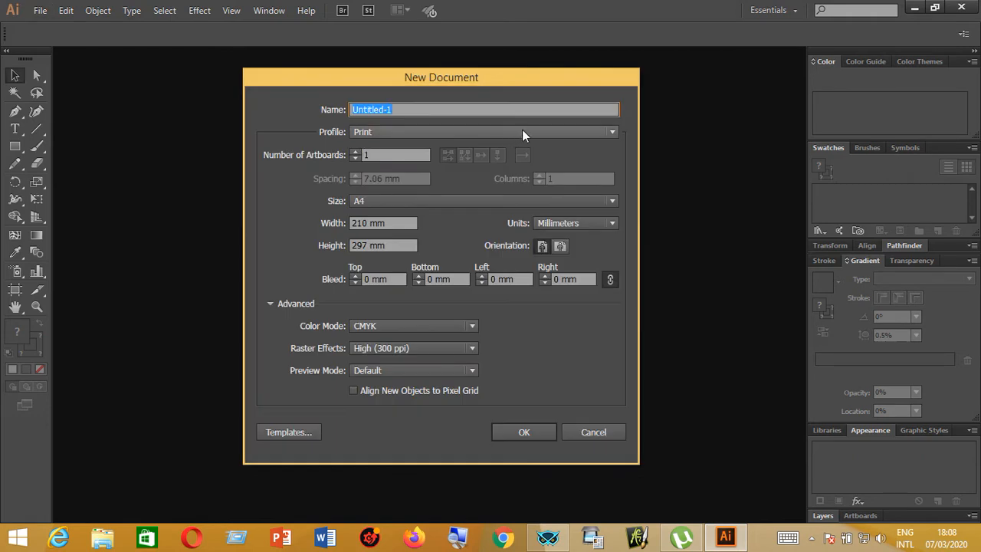
click(406, 109)
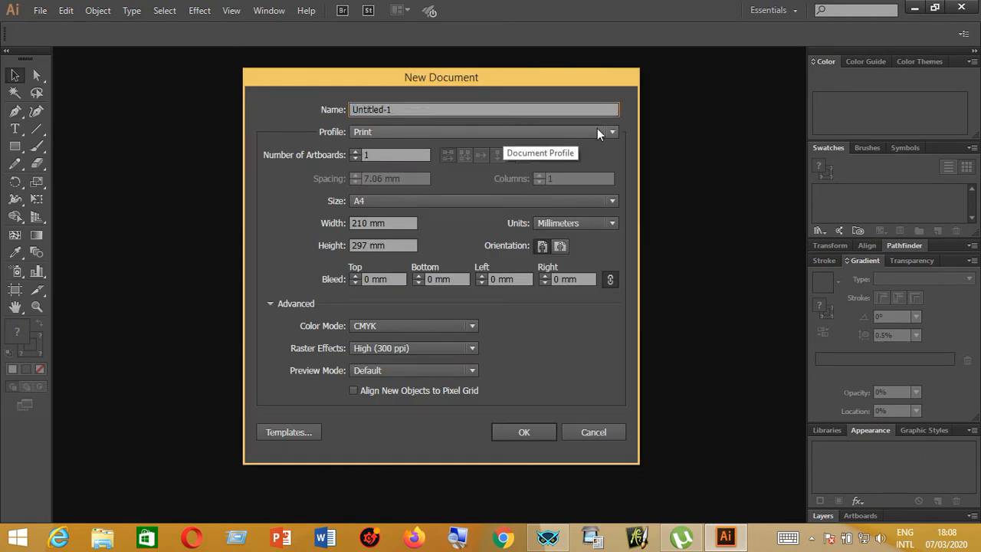
click(610, 199)
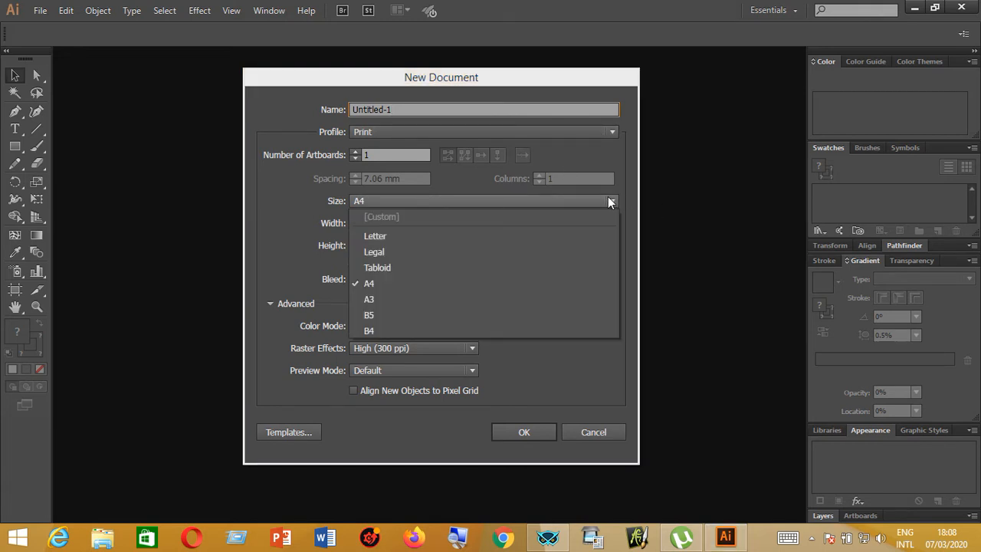
click(368, 299)
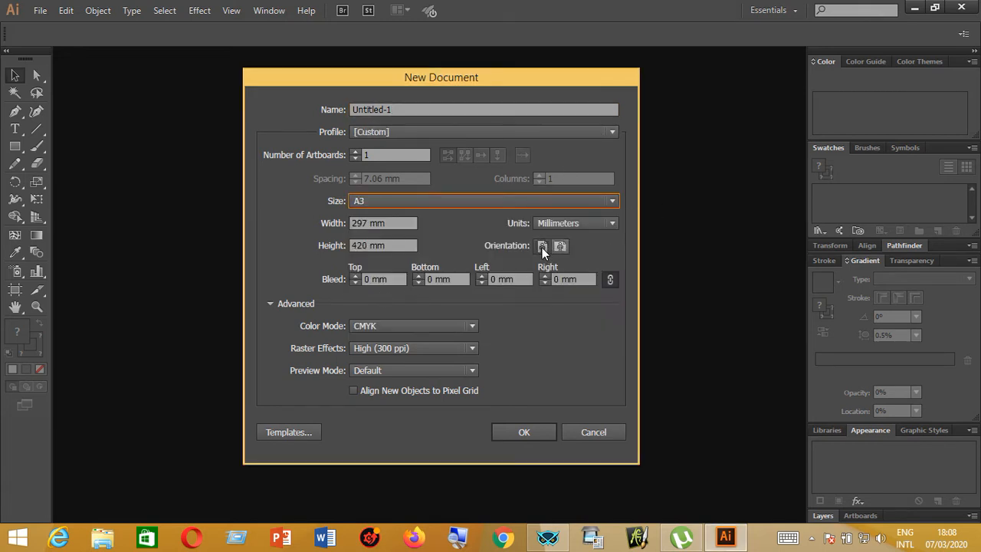
click(535, 433)
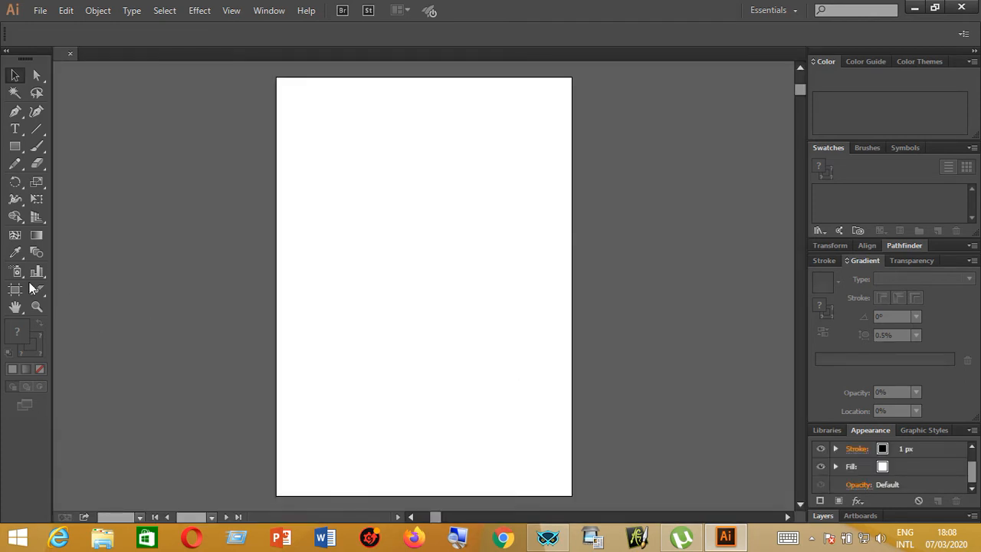
Step: Widen the artboard on both sides to about 551 mm, keeping its height at 420 mm
click(17, 291)
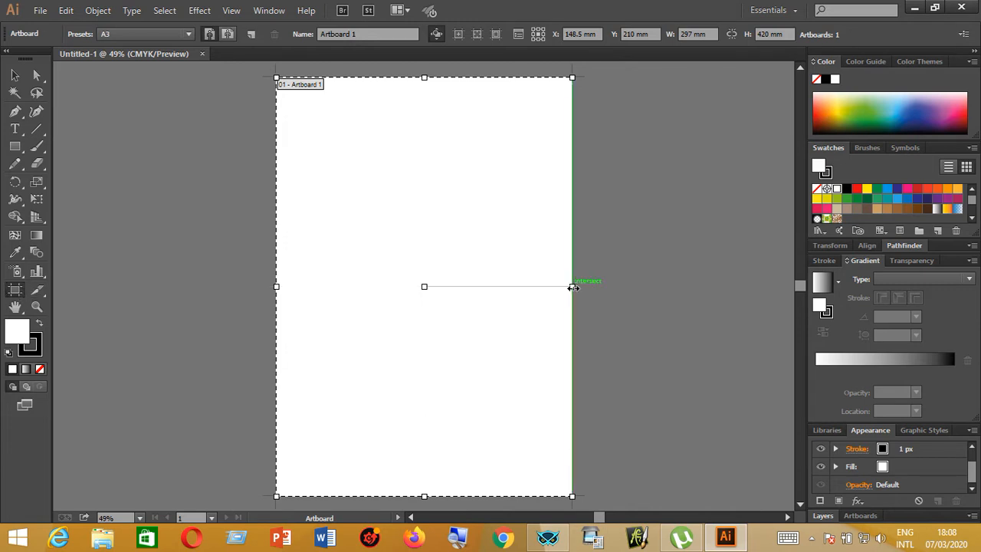
drag(572, 287, 710, 287)
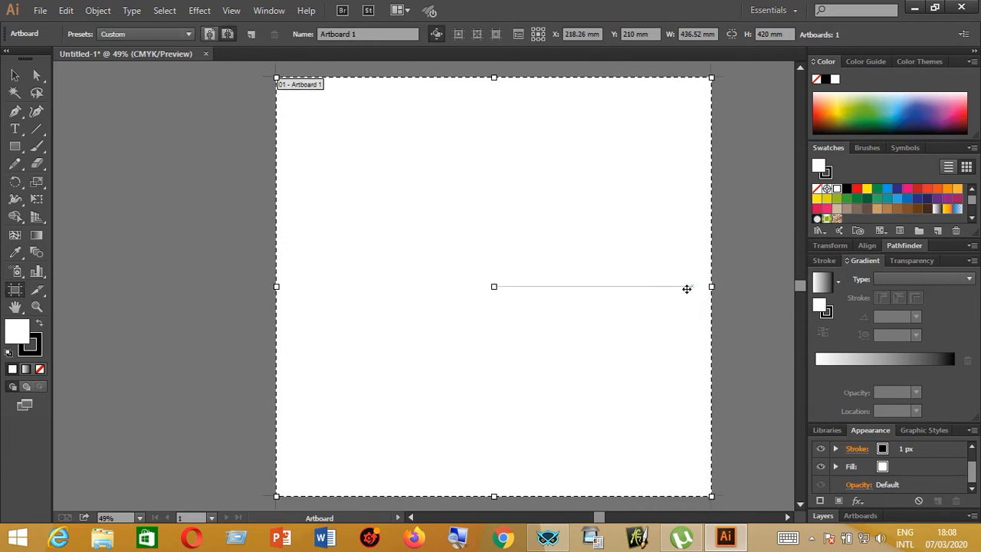
click(15, 75)
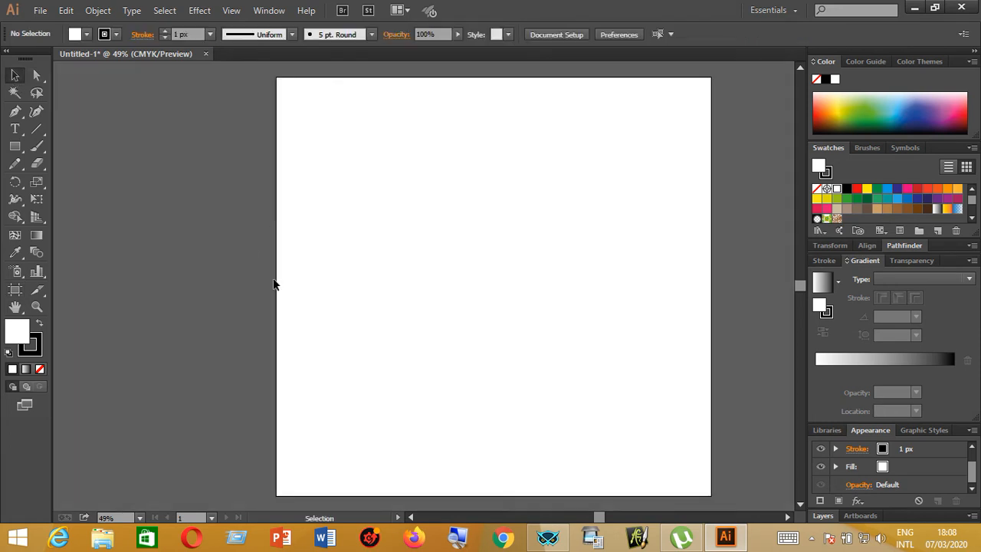
click(15, 289)
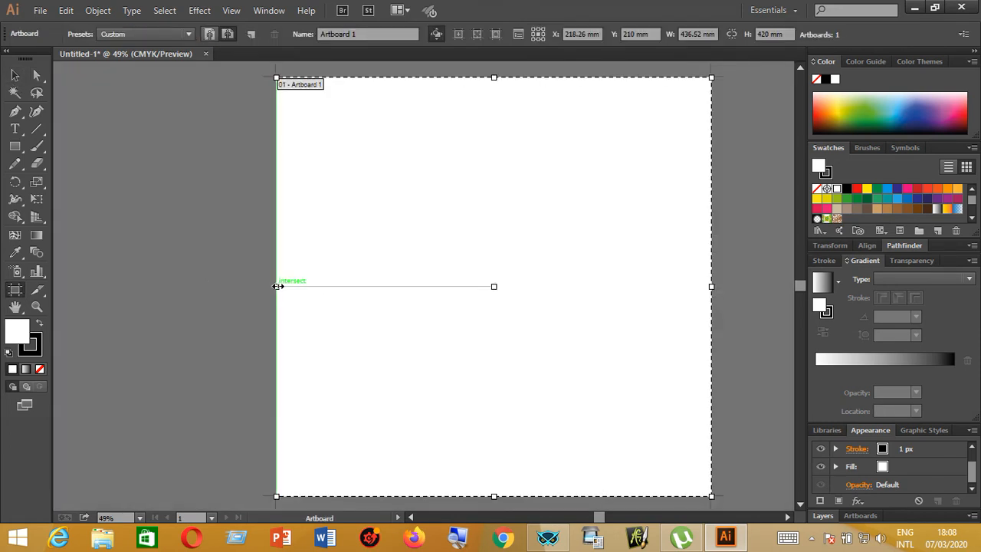
drag(278, 285, 161, 285)
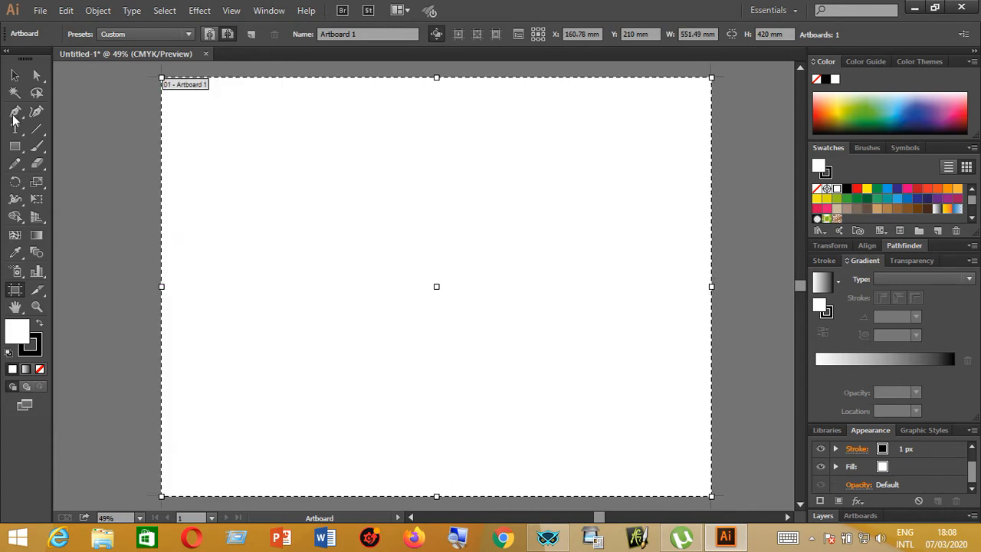
click(15, 75)
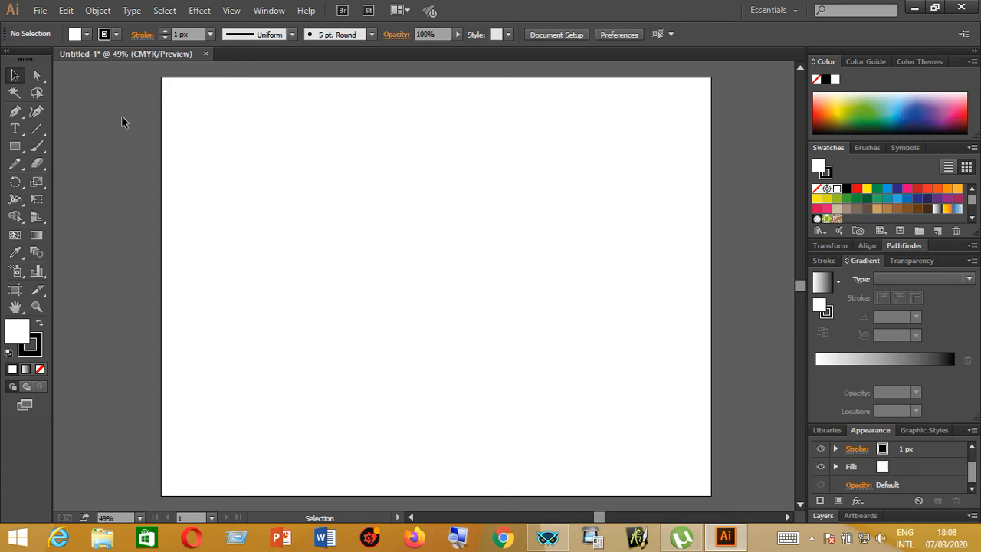
Step: Draw an 11-pointed star near the middle of the artboard and rotate it so one point faces straight up
click(16, 152)
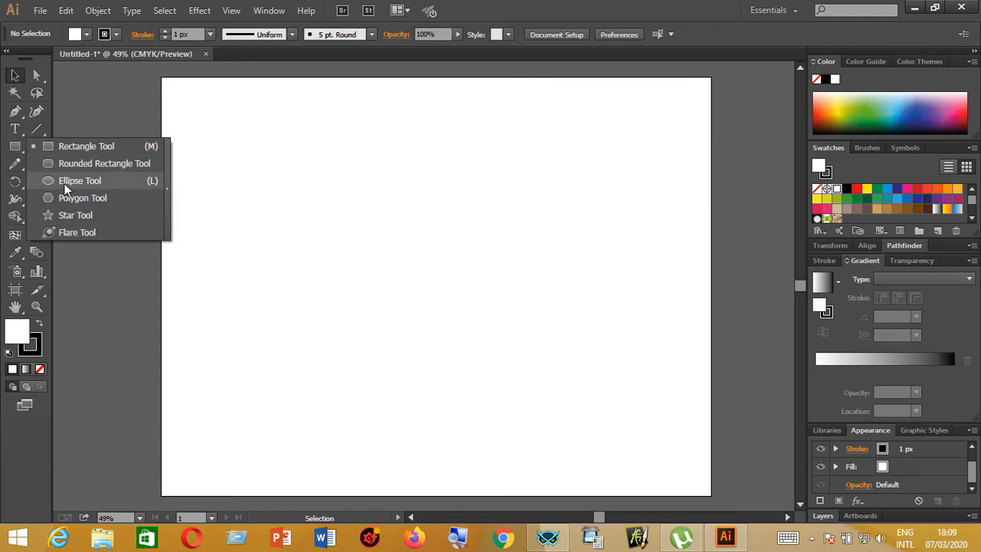
click(58, 216)
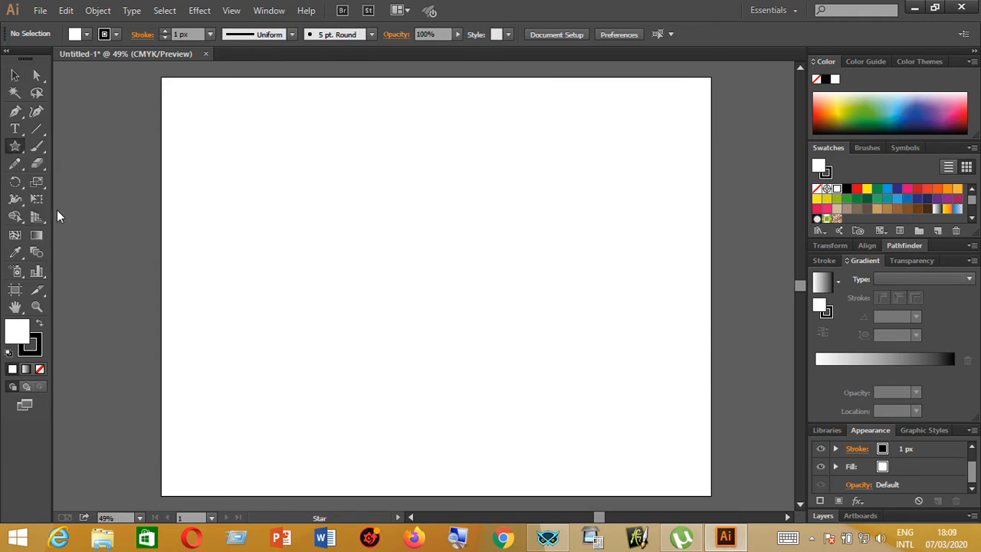
click(16, 152)
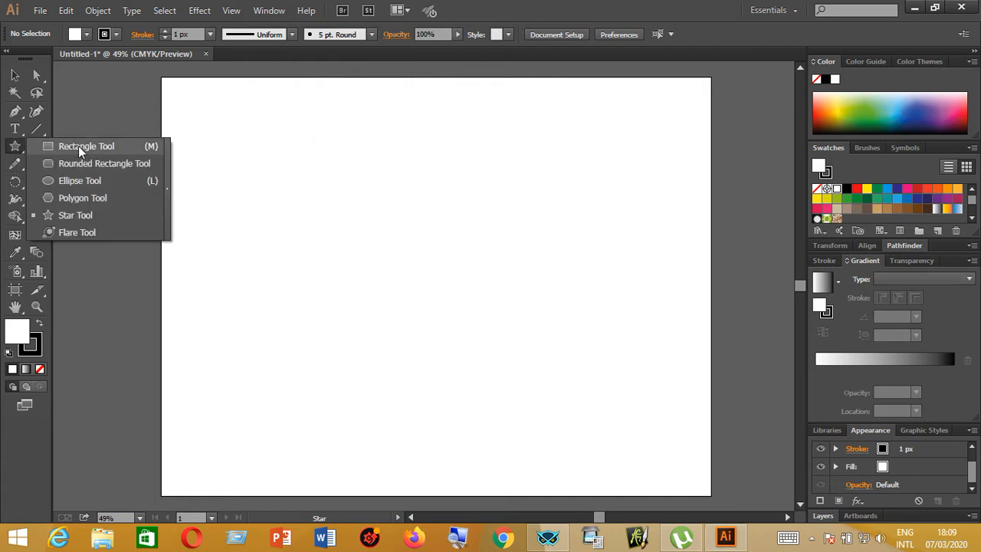
click(23, 154)
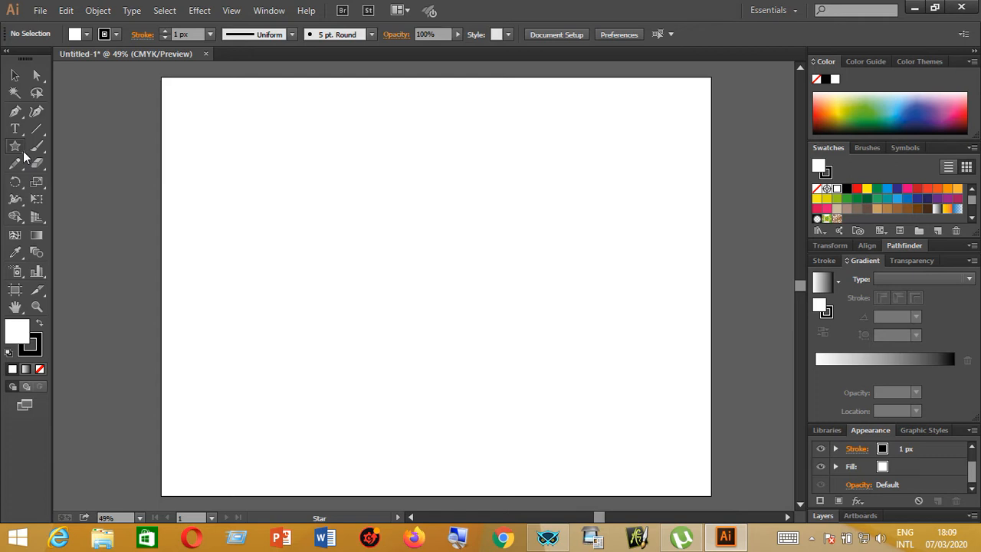
click(23, 153)
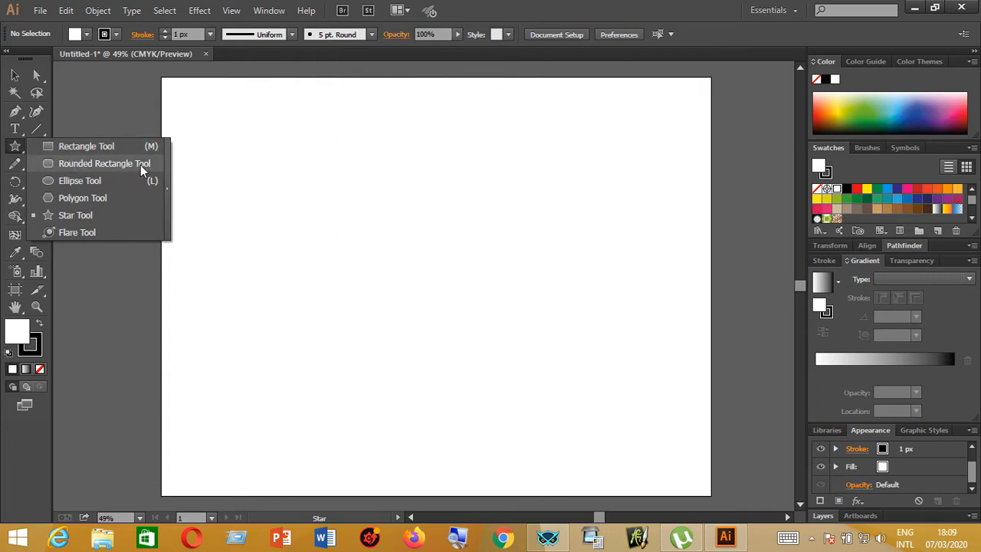
click(74, 216)
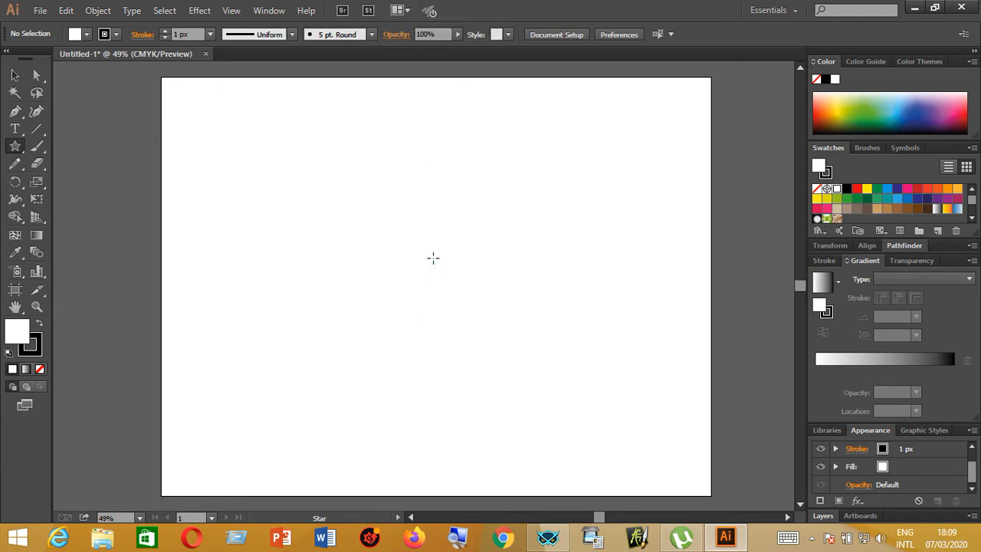
drag(433, 254, 491, 336)
key(Up)
key(Up)
key(Up)
key(Up)
key(Up)
key(Up)
key(Up)
key(Up)
key(Up)
key(Up)
key(Up)
key(Up)
key(Up)
key(Up)
key(Up)
key(Up)
key(Up)
key(Up)
key(Up)
key(Up)
key(Down)
key(Down)
key(Down)
key(Down)
key(Down)
key(Down)
key(Down)
key(Down)
key(Down)
key(Down)
key(Down)
key(Down)
key(Down)
key(Down)
key(Down)
key(Down)
key(Down)
key(Down)
key(Down)
key(Down)
key(Down)
key(Down)
key(Down)
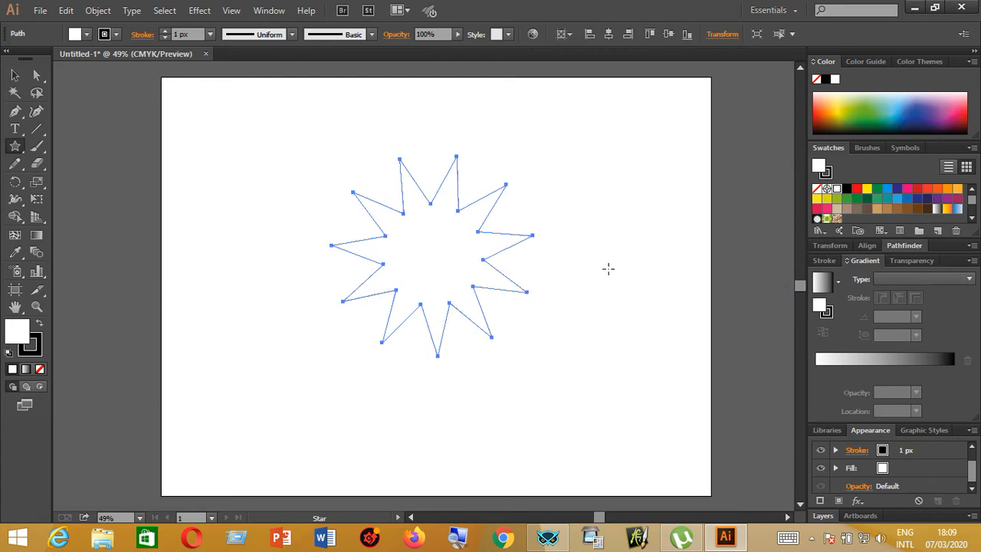
click(14, 76)
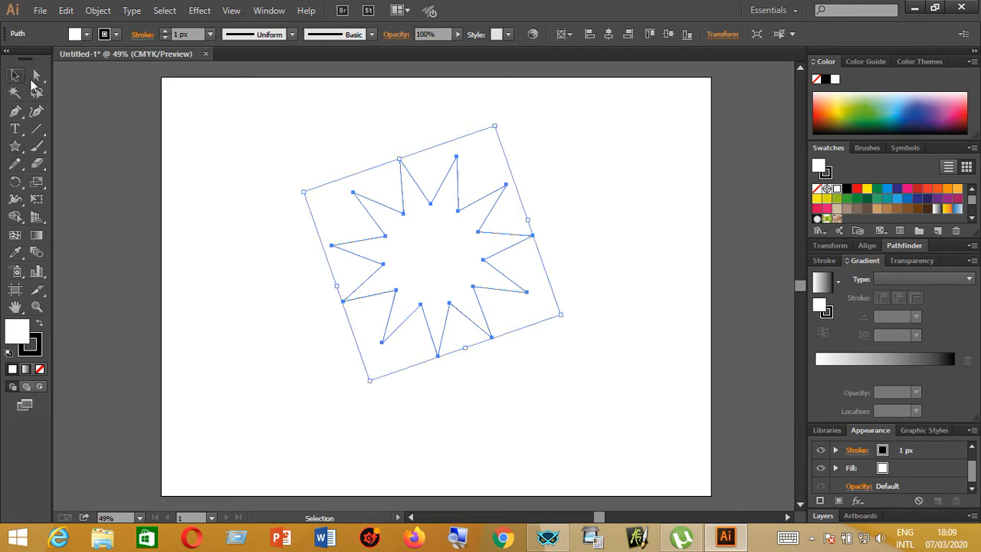
drag(498, 120, 530, 141)
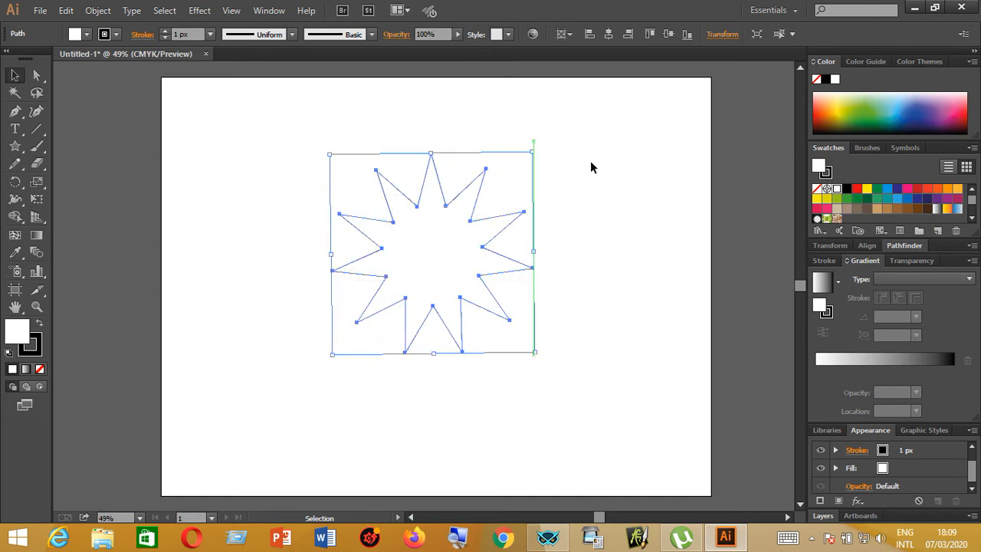
Step: Select all eleven outer tip anchor points of the star and convert them to smooth points, forming rounded petals
click(39, 76)
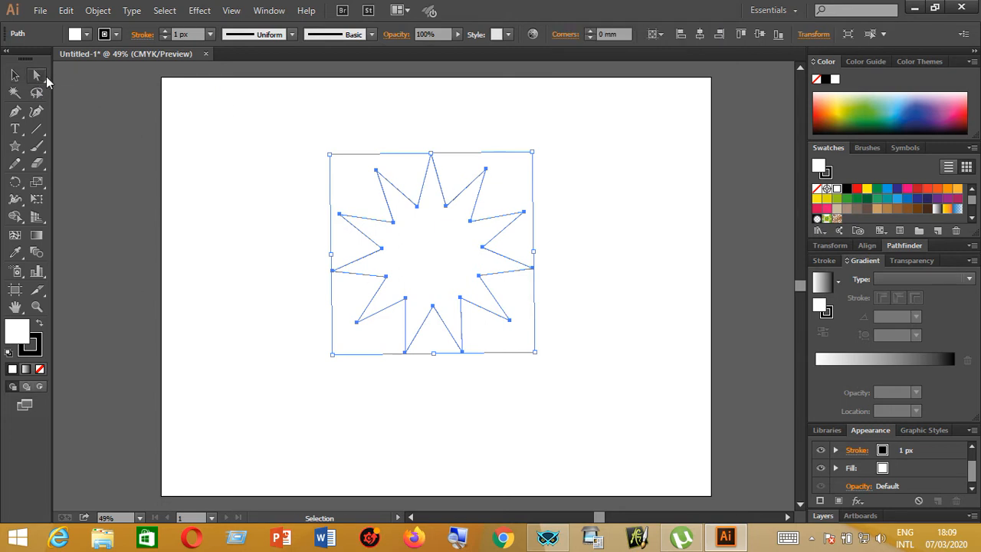
click(491, 157)
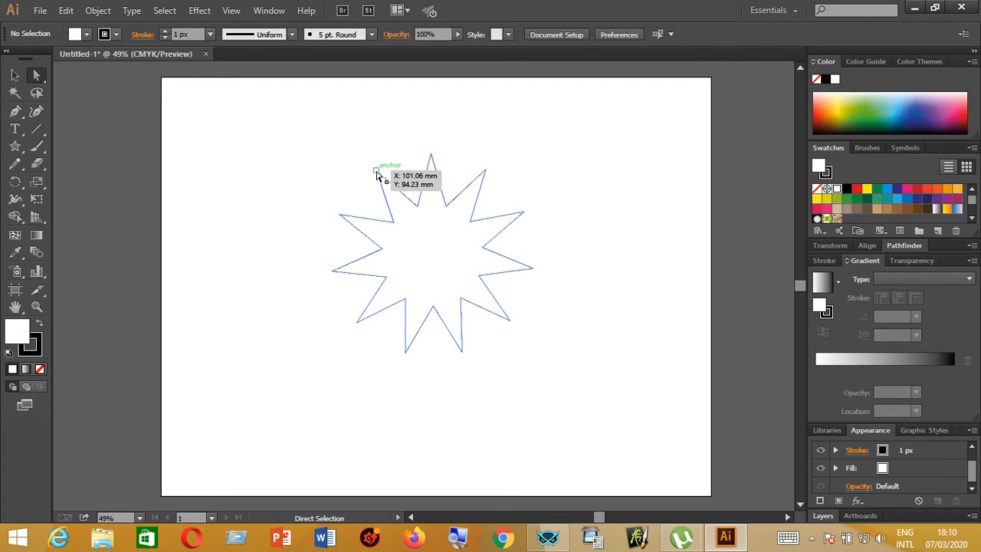
click(377, 172)
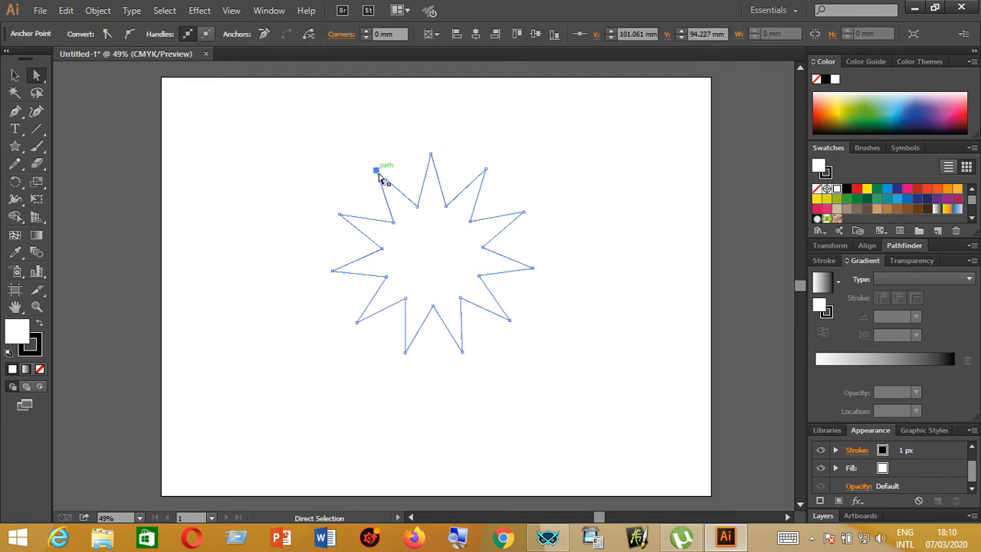
shift+click(431, 155)
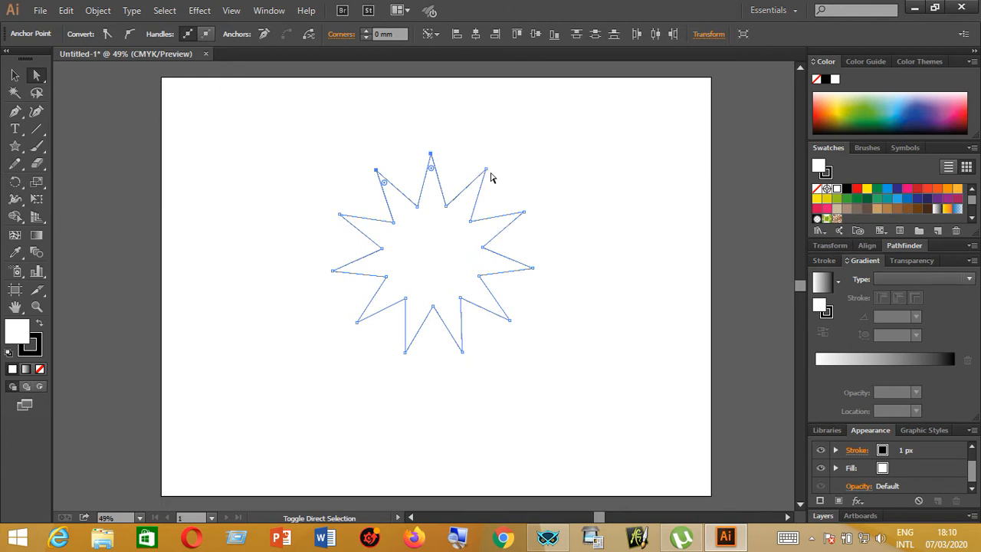
shift+click(487, 170)
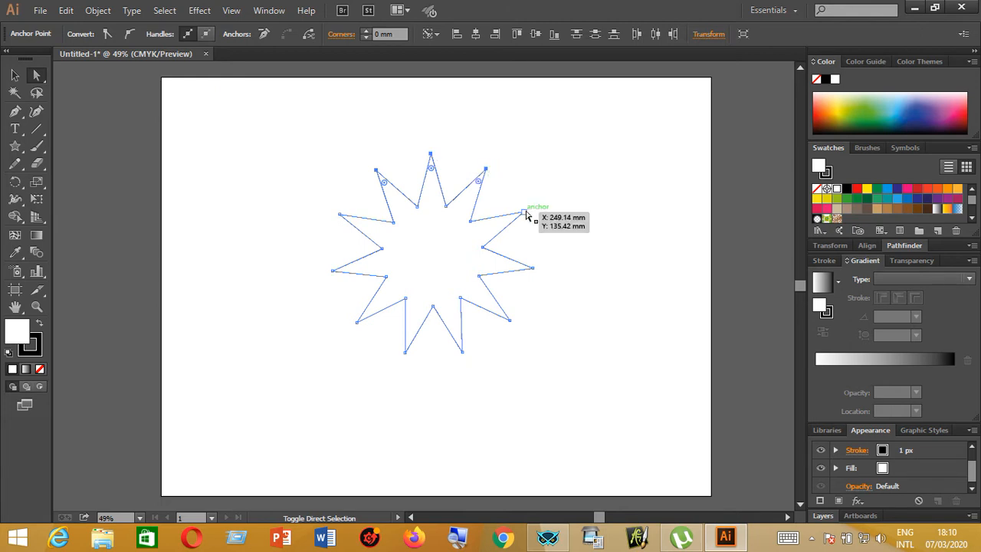
shift+click(524, 212)
shift+click(532, 268)
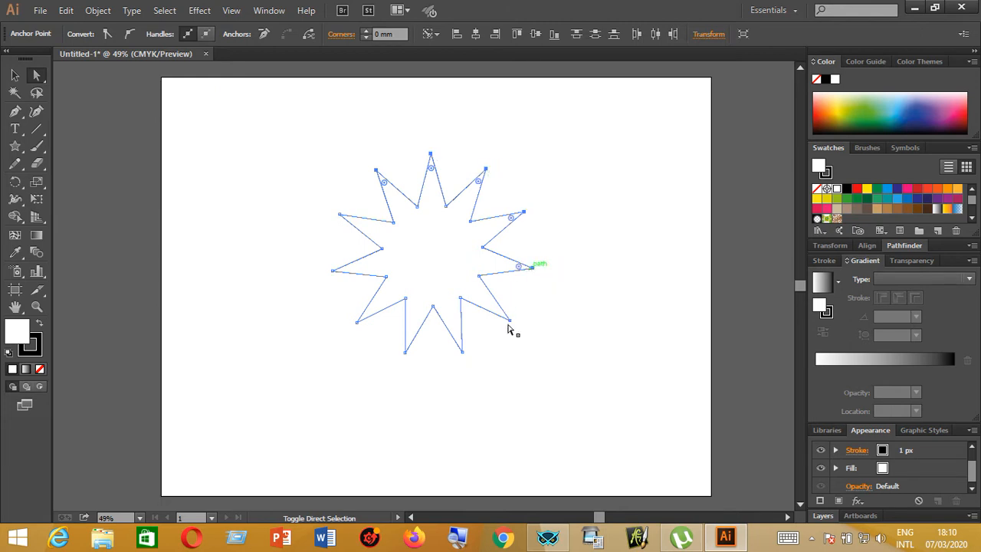
shift+click(510, 319)
shift+click(462, 352)
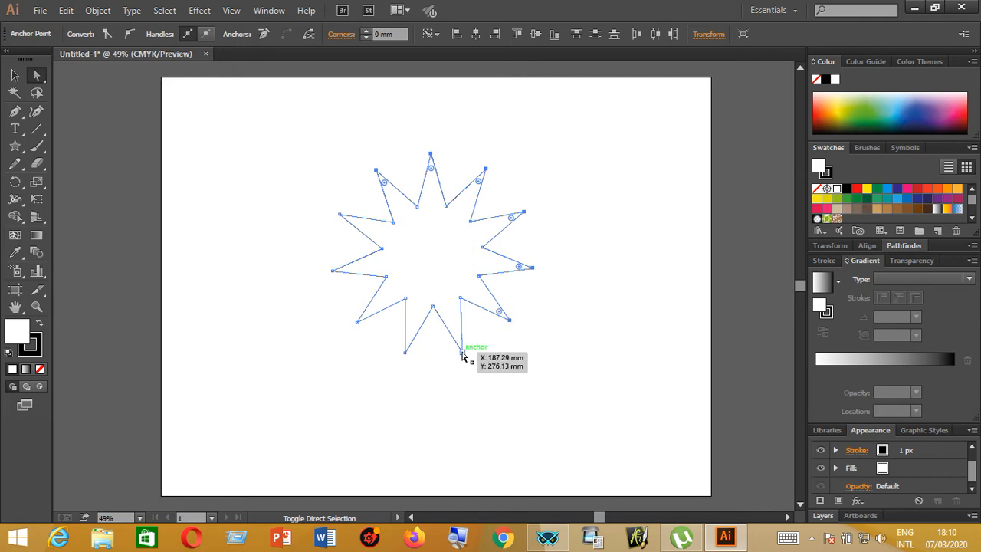
shift+click(405, 352)
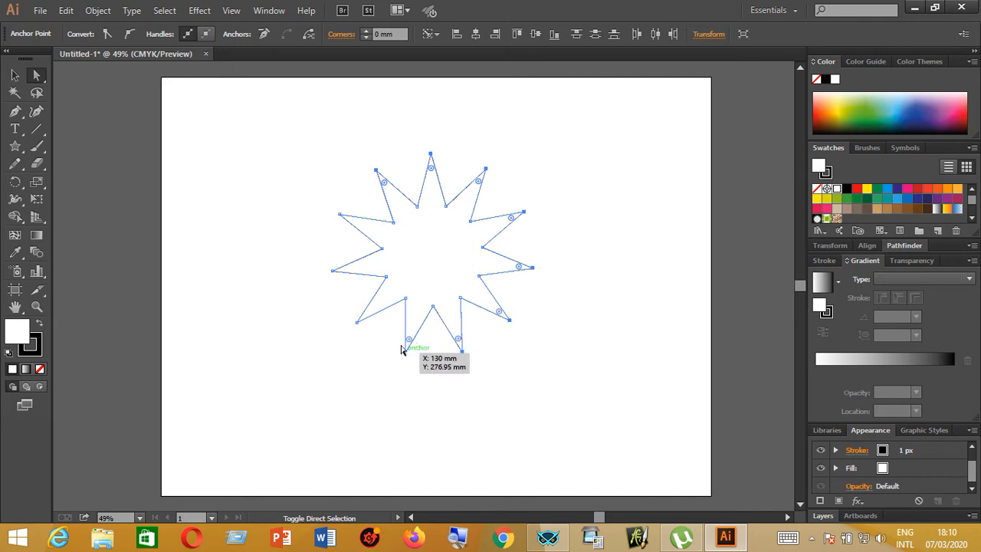
shift+click(357, 321)
shift+click(334, 271)
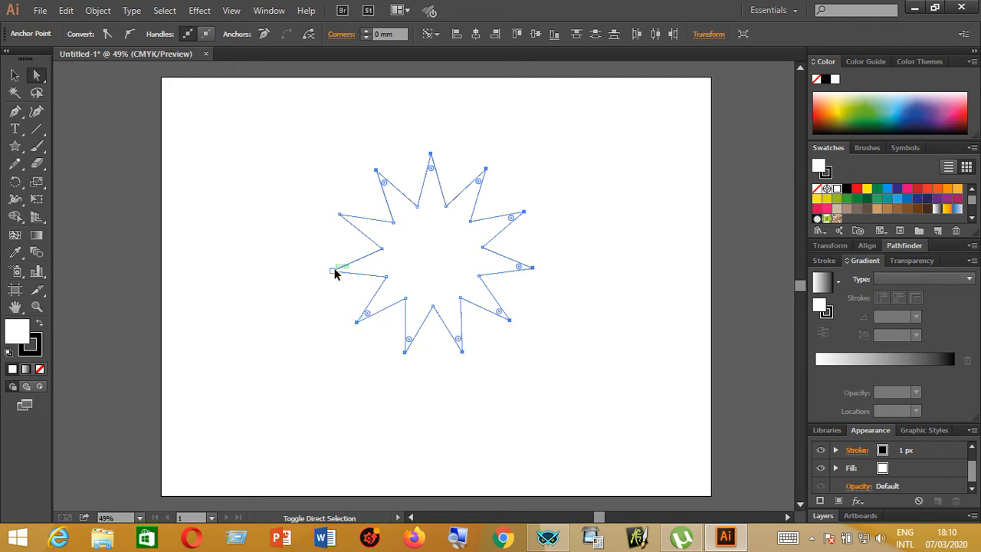
shift+click(341, 215)
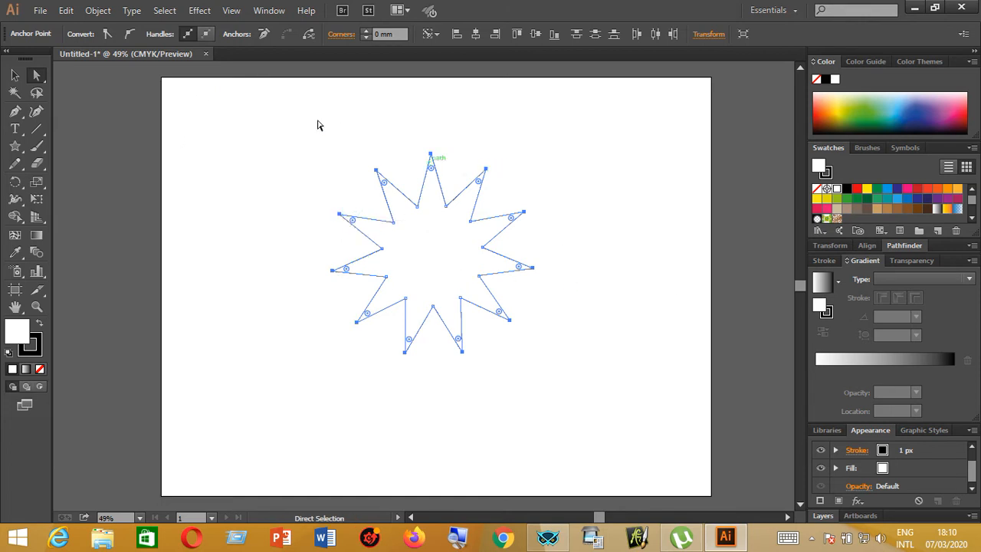
click(129, 34)
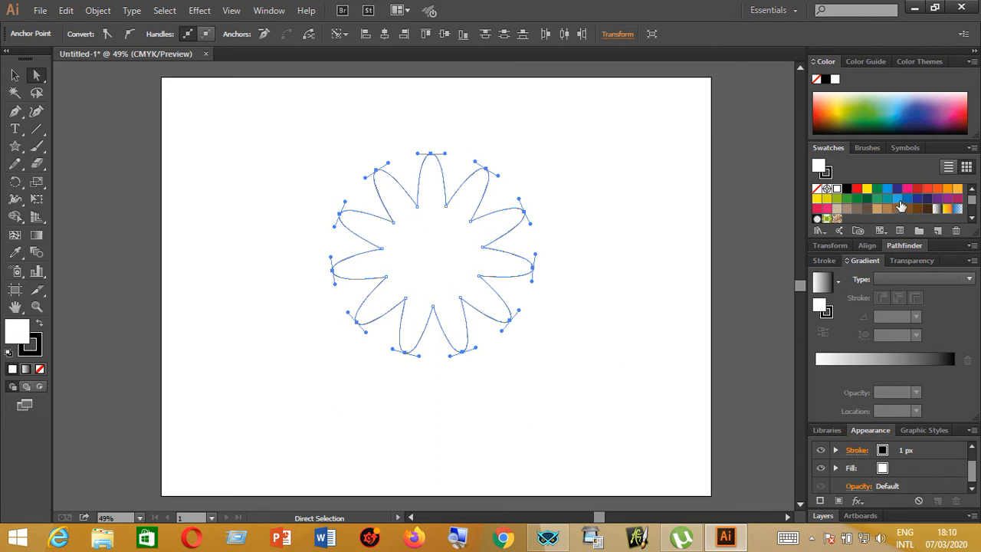
Step: Fill the flower shape with the red swatch and select the whole shape
click(858, 191)
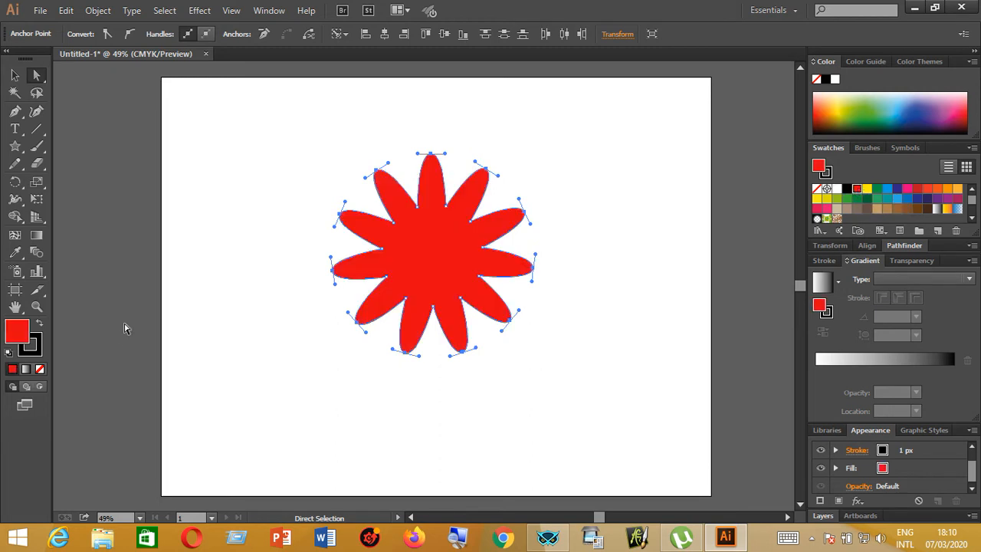
click(14, 74)
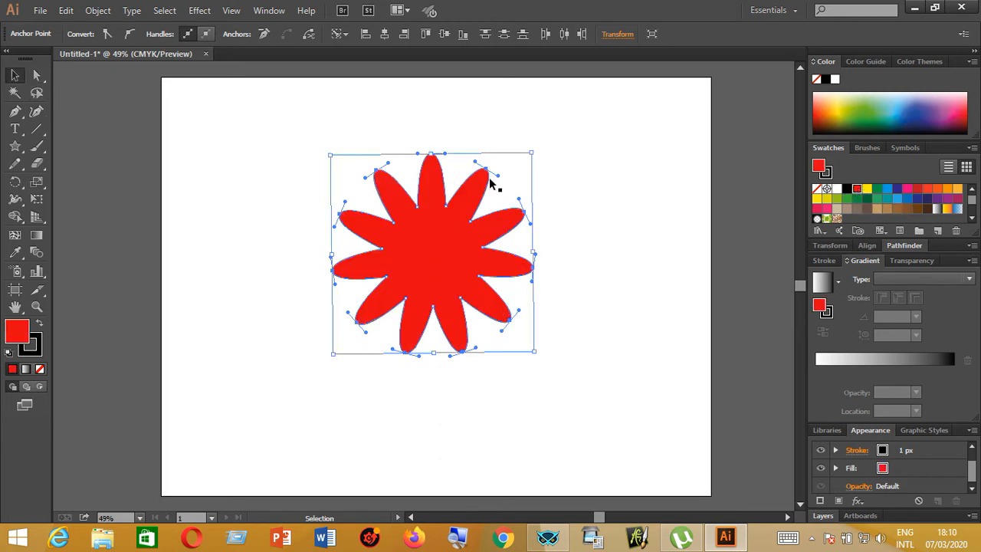
click(563, 198)
drag(334, 155, 659, 375)
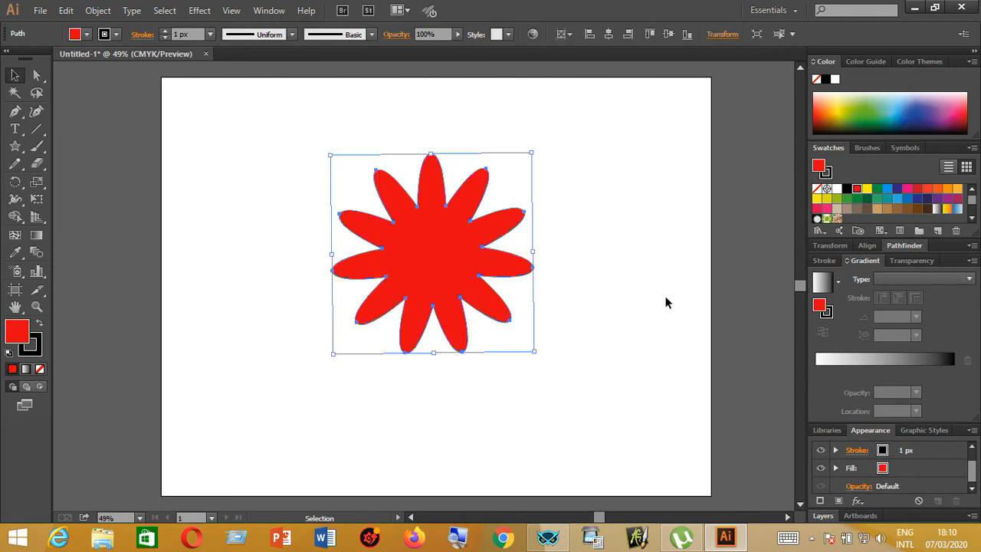
Step: Enlarge the flower slightly around its centre, remove its black stroke and deselect it
drag(532, 153, 564, 142)
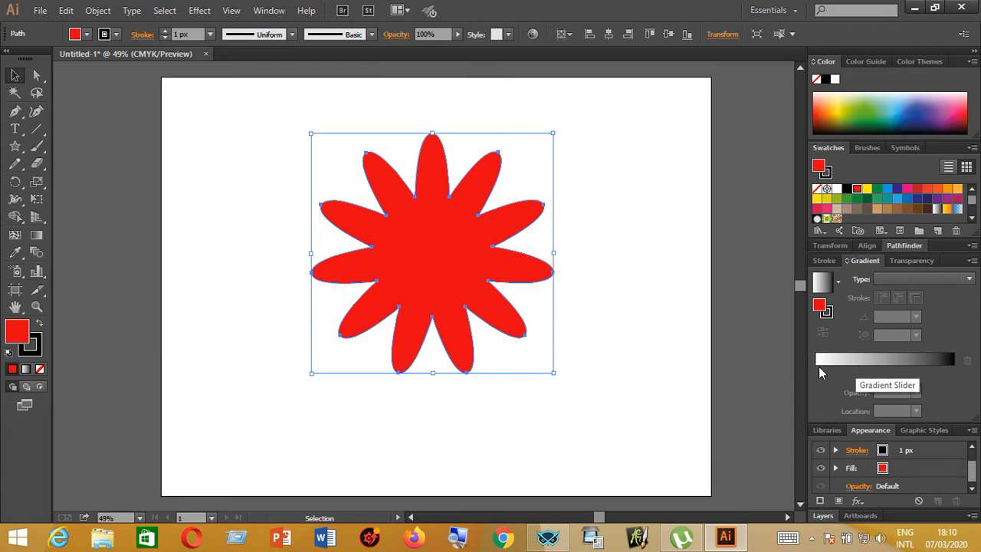
click(36, 349)
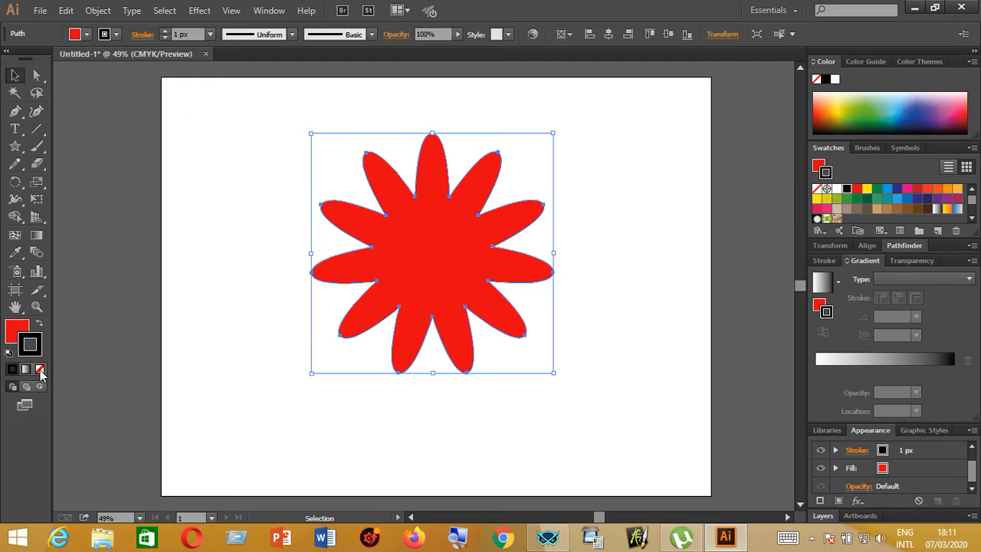
click(40, 369)
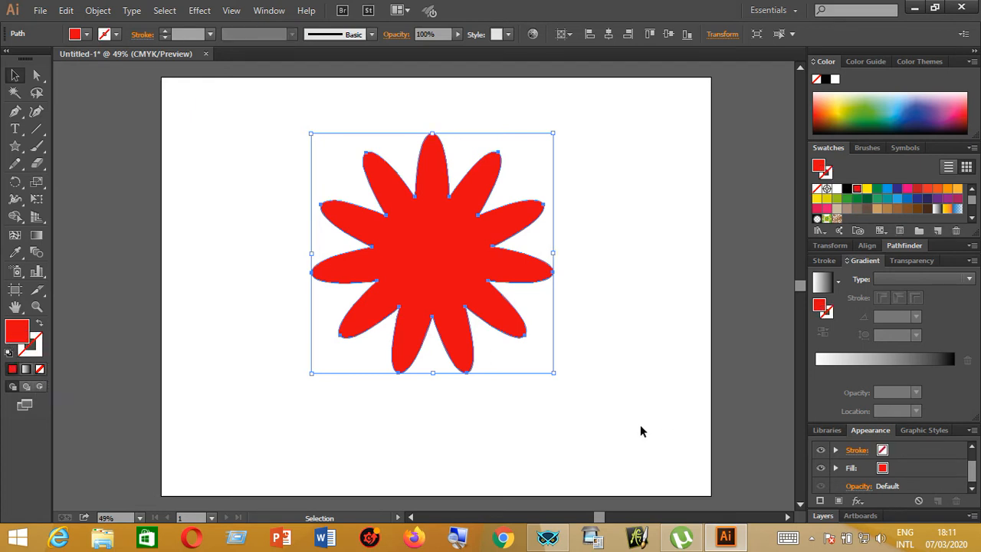
click(605, 387)
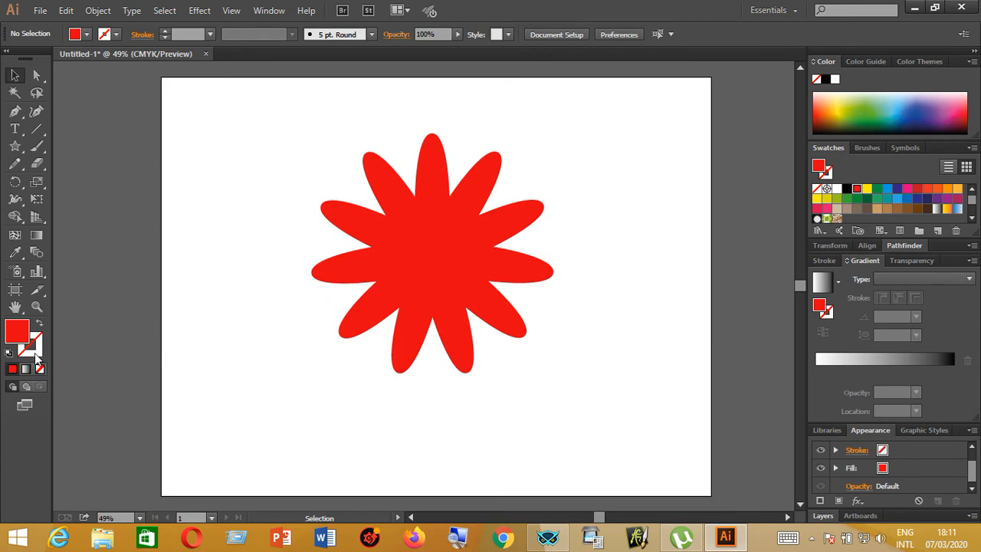
Step: Fill the whole flower with a linear gradient running from red to the dark orange swatch
drag(307, 125, 627, 409)
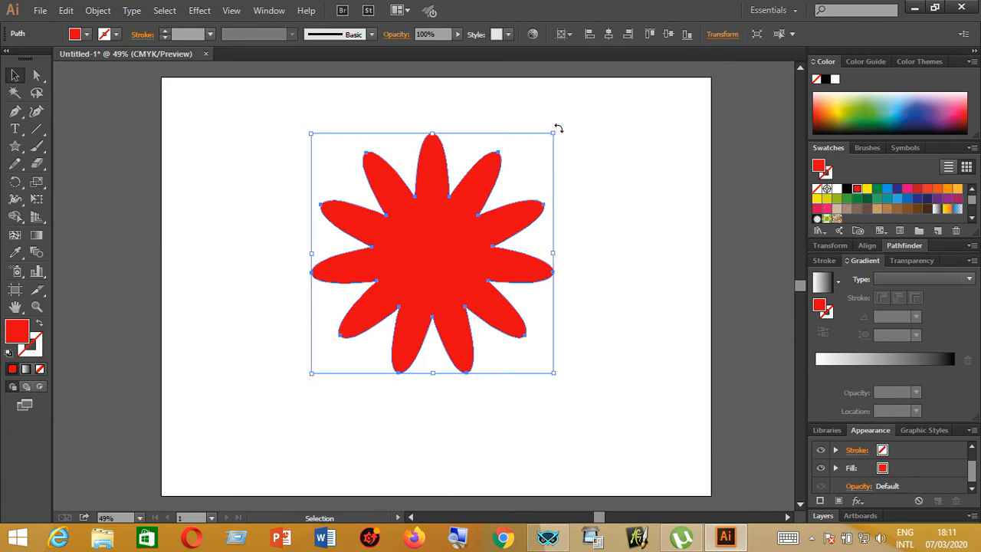
drag(557, 128, 559, 130)
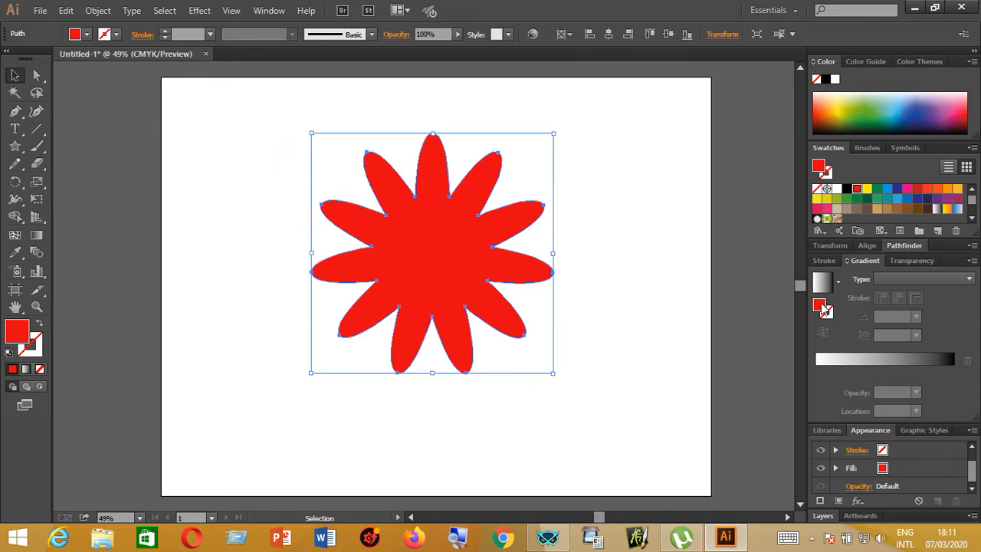
click(821, 360)
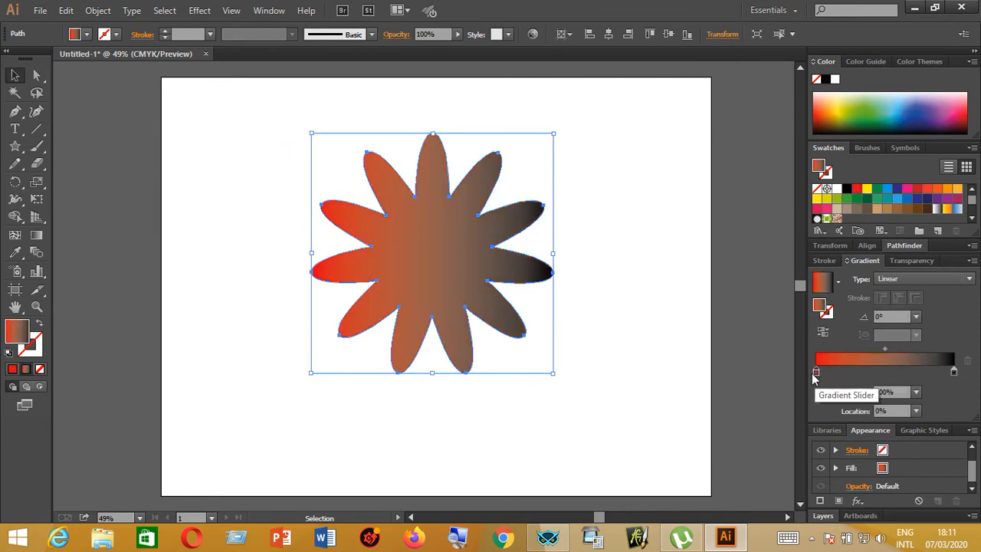
double_click(953, 372)
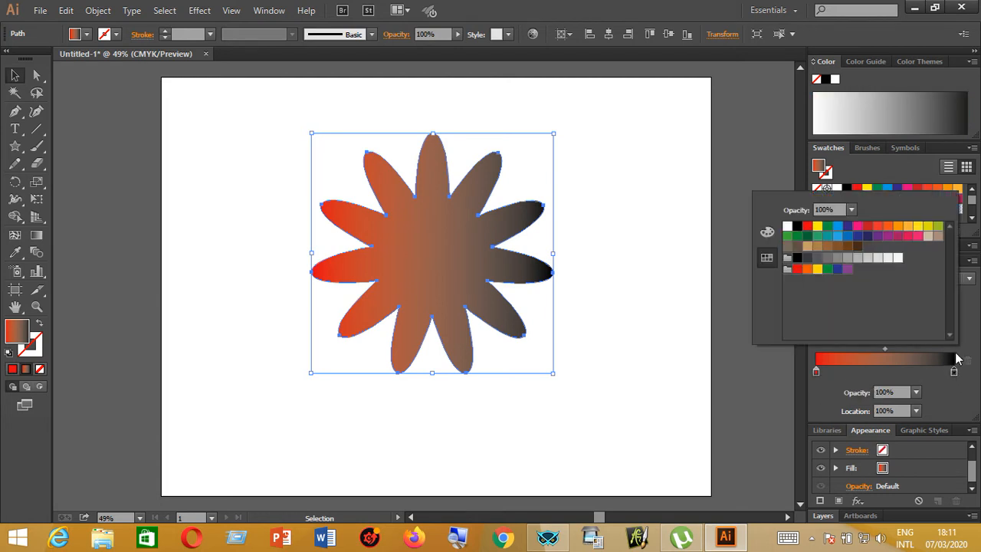
click(887, 227)
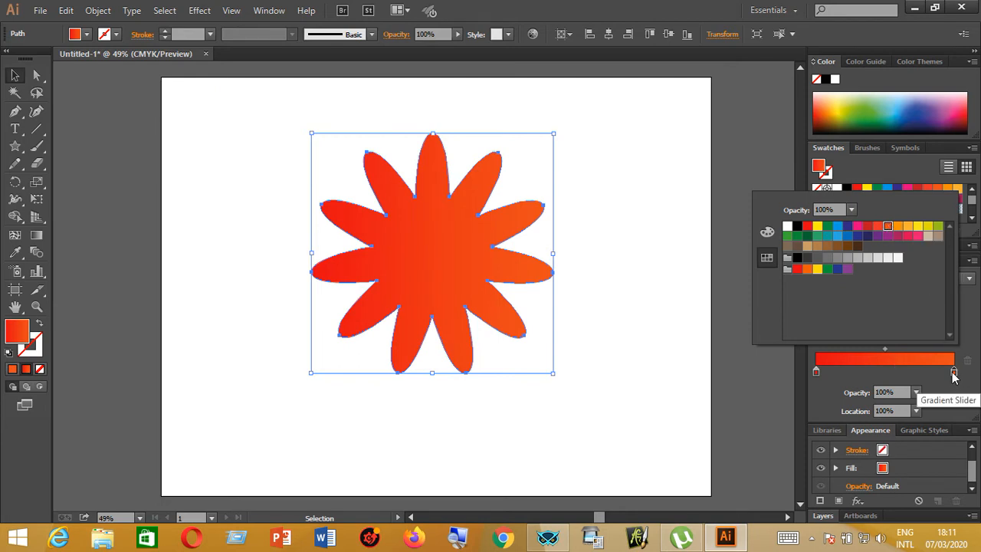
click(953, 373)
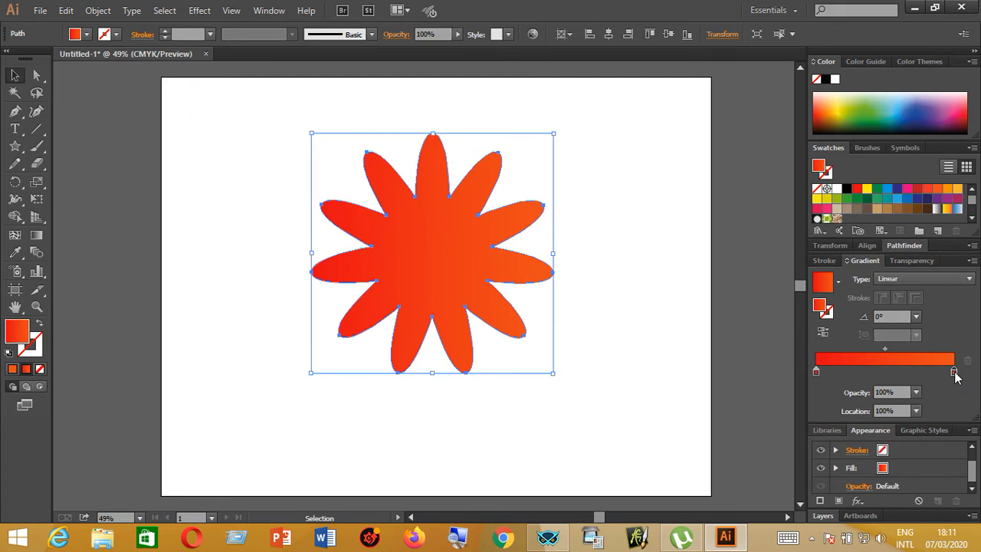
Step: Add a middle gradient stop at about 53.57% and color it with the lighter orange swatch
drag(953, 374, 890, 373)
double_click(889, 372)
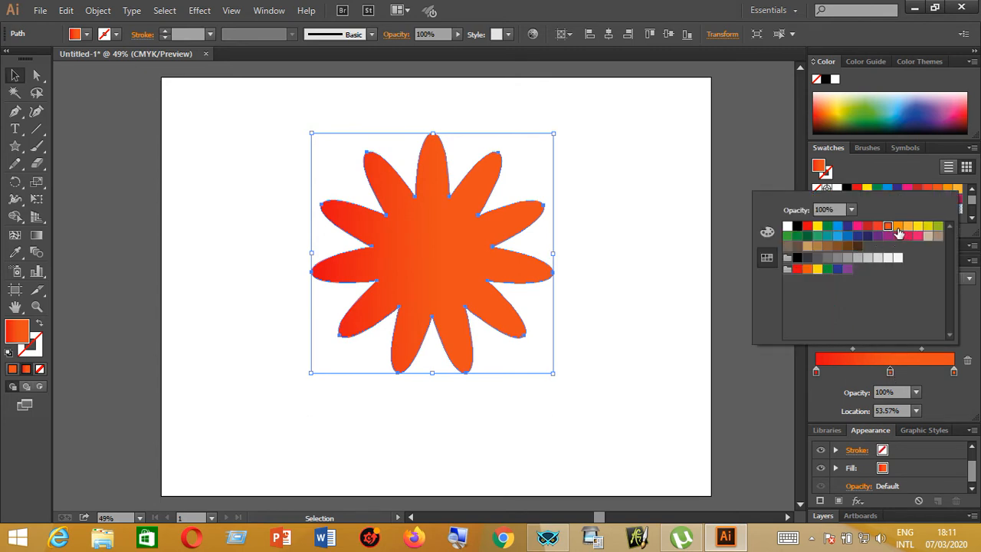
click(897, 227)
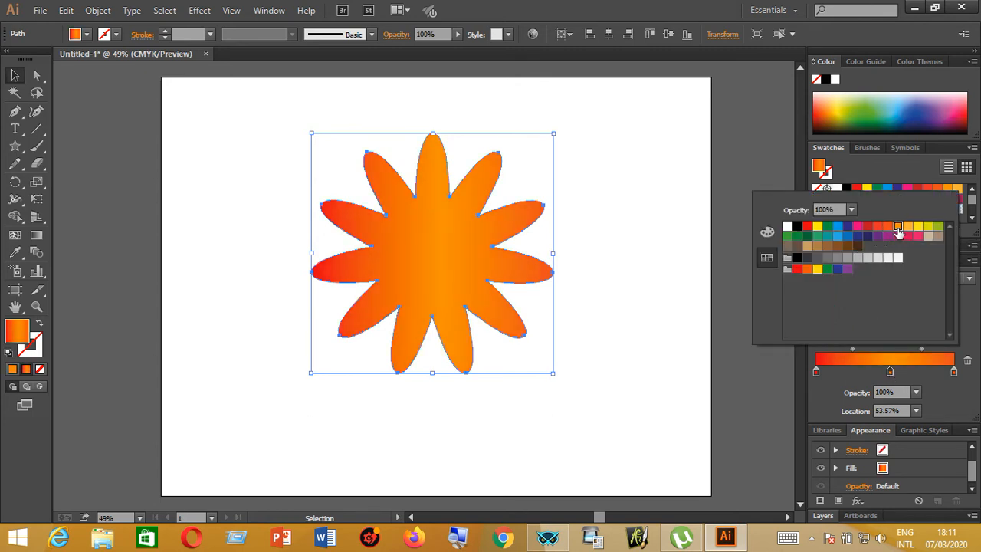
click(879, 291)
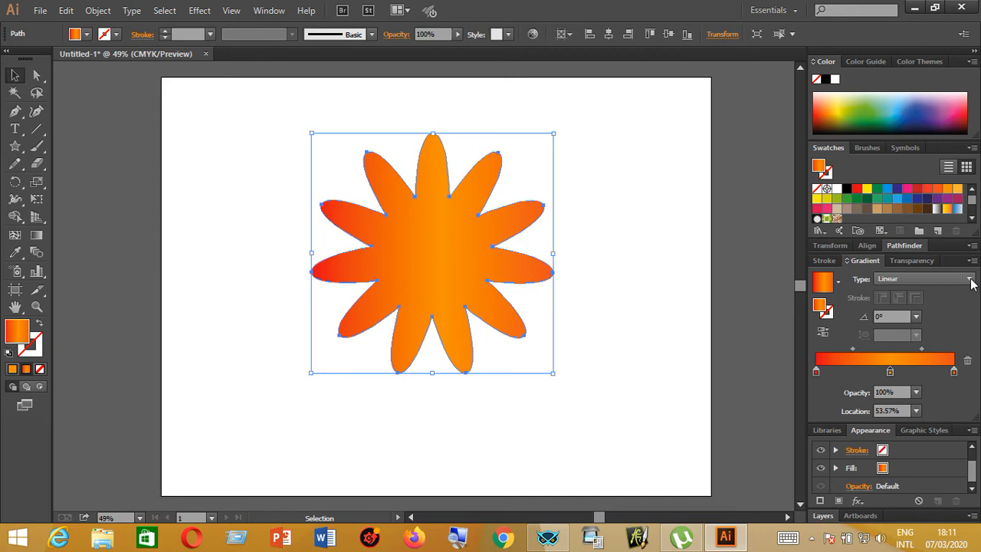
Step: Change the flower's gradient type to Radial and keep the flower selected
click(969, 280)
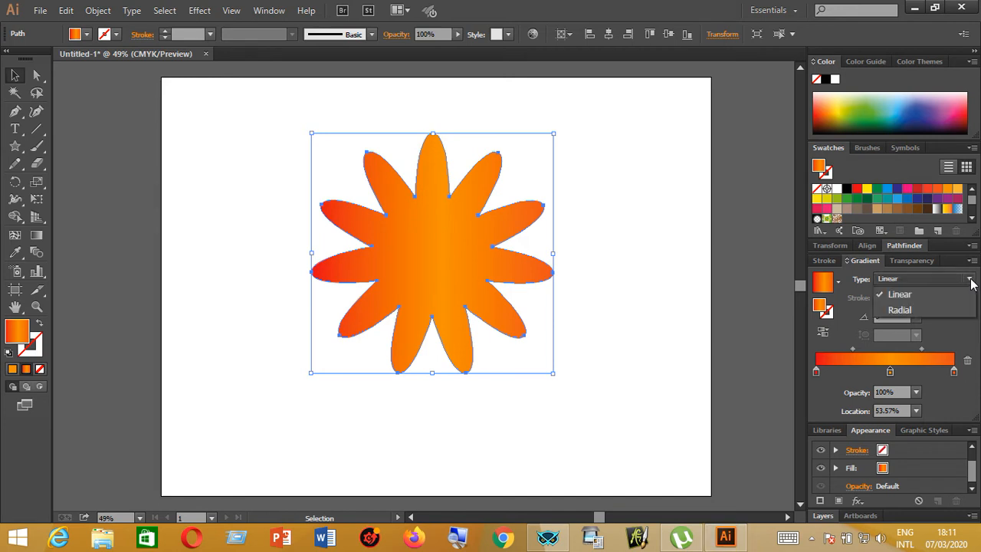
click(915, 313)
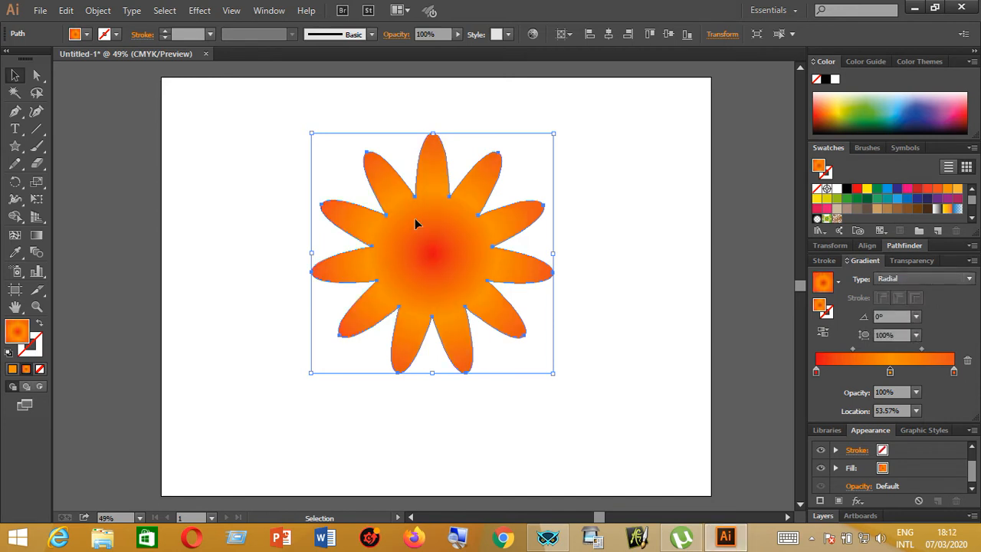
click(16, 75)
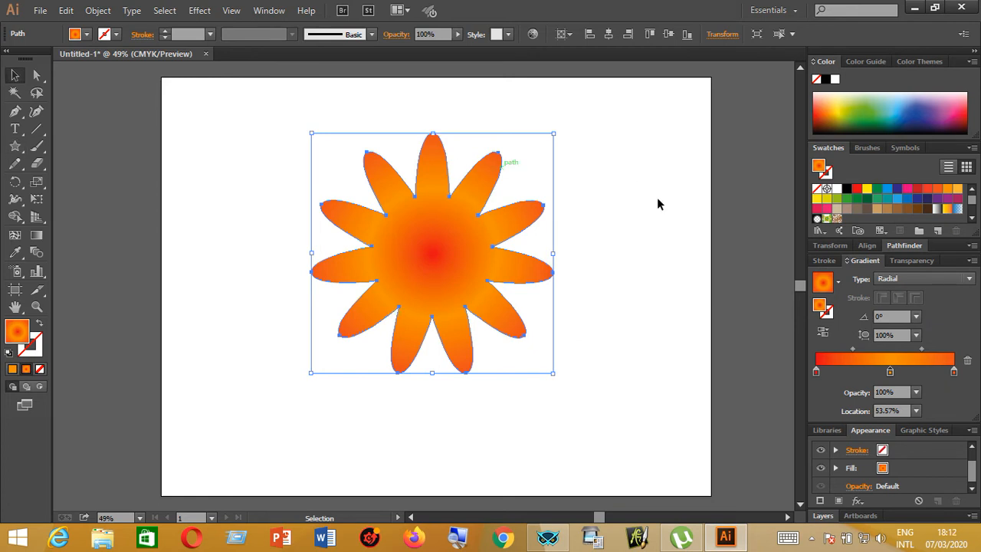
click(587, 254)
click(460, 253)
Step: Try radial gradient angles of -45°, 30°, 120° and -120° on the flower
click(915, 316)
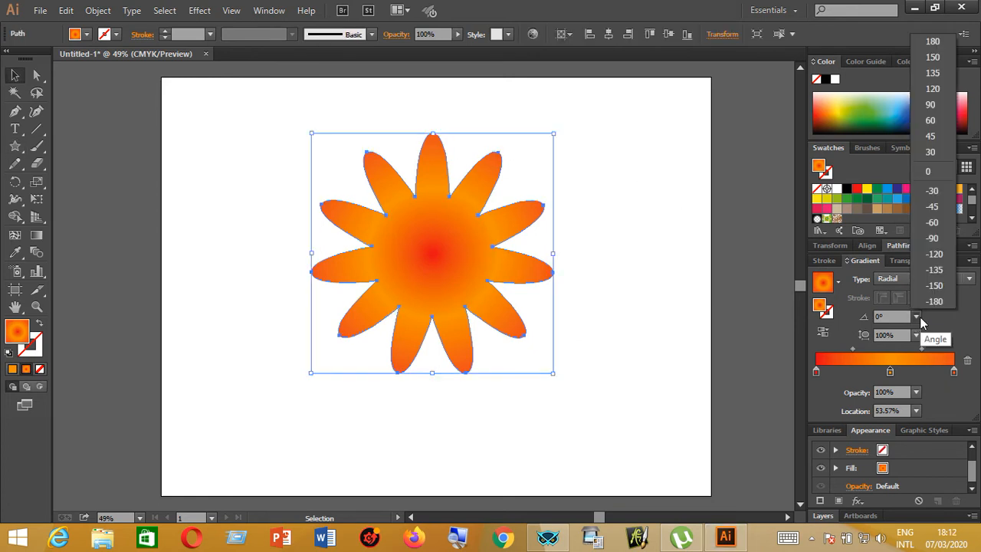
click(933, 206)
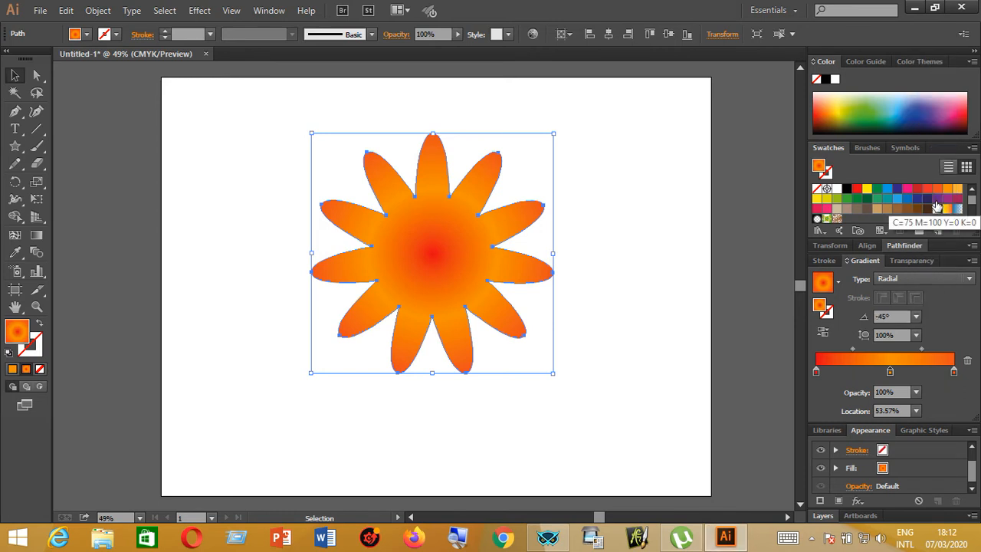
click(916, 317)
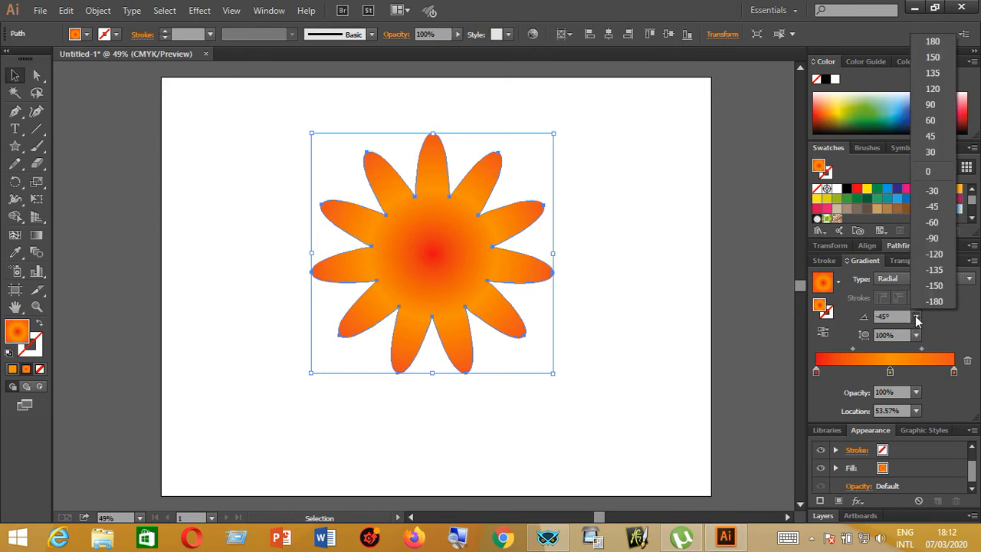
click(932, 152)
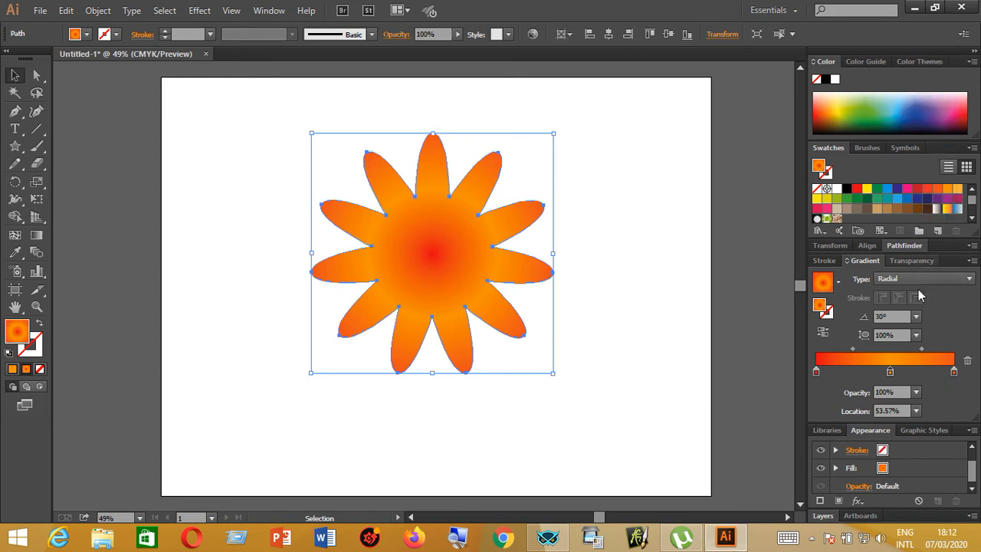
click(916, 316)
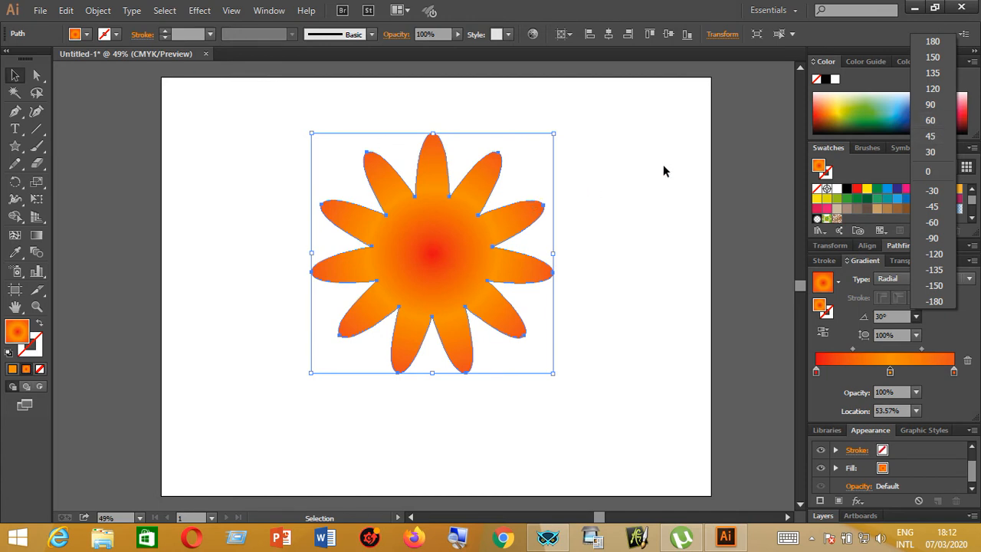
click(933, 89)
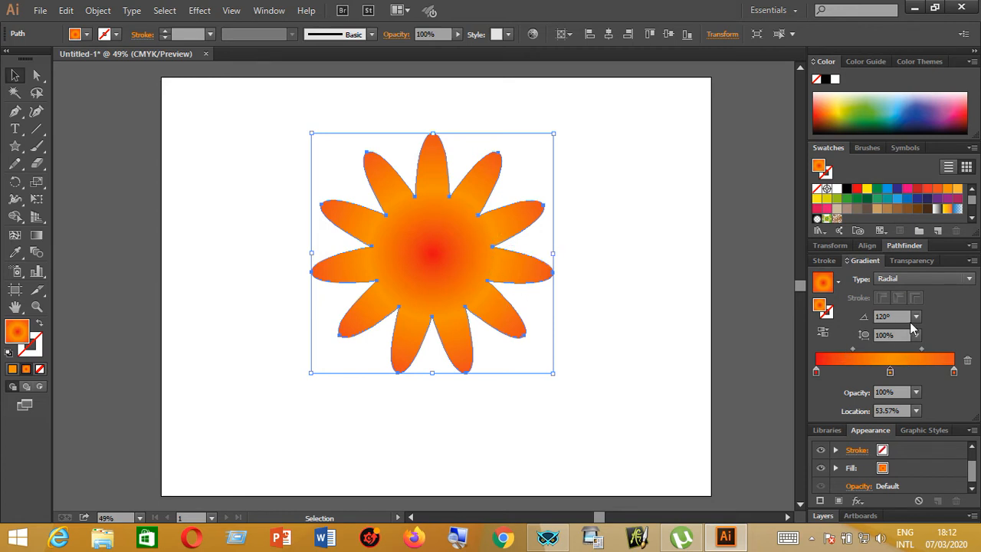
click(915, 317)
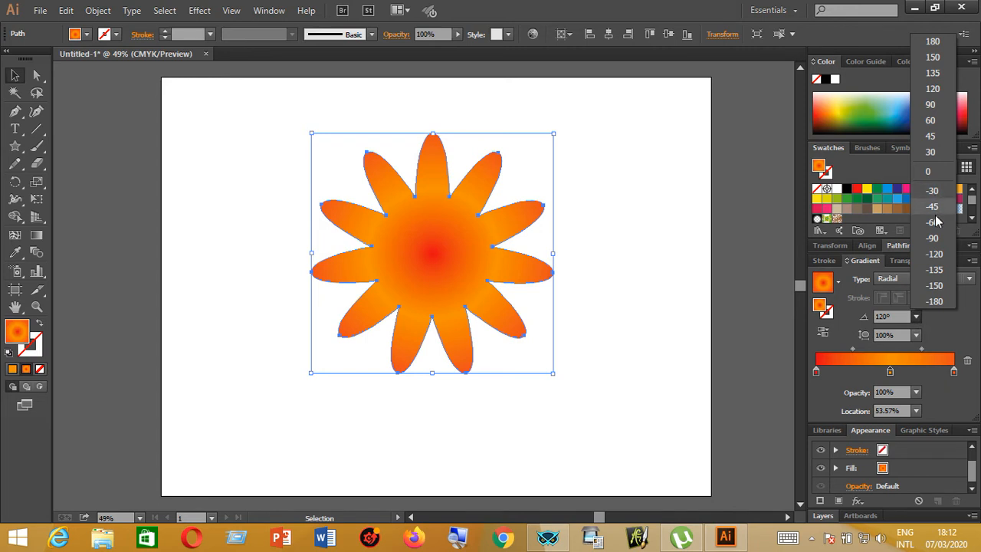
click(936, 254)
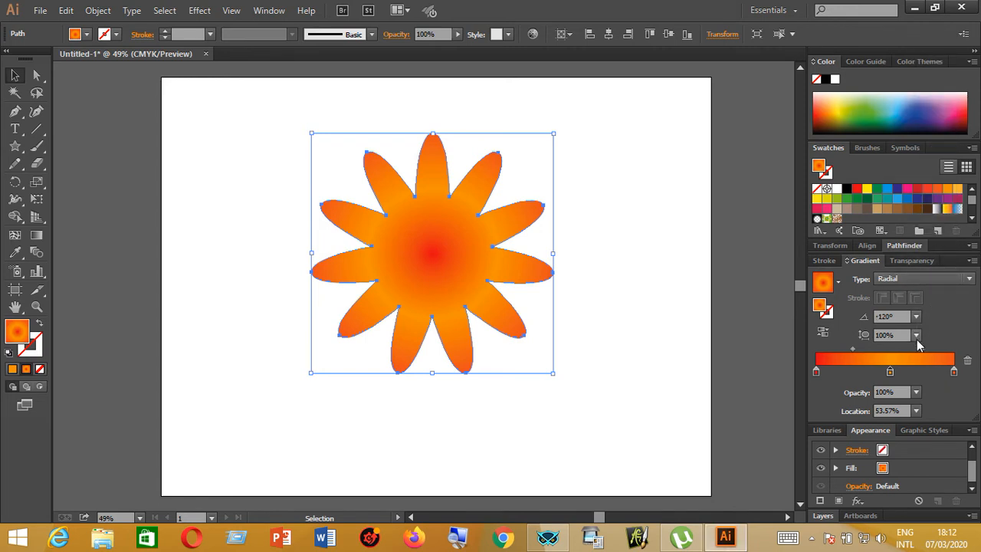
Step: Try gradient aspect ratios of 200% and 90% on the flower, and set the ratio back to 100%
click(916, 336)
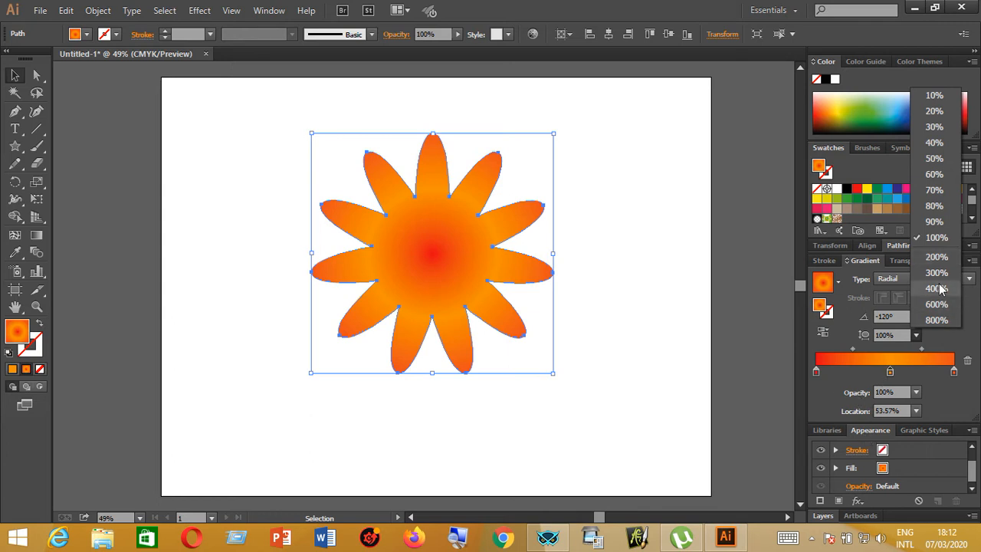
click(938, 258)
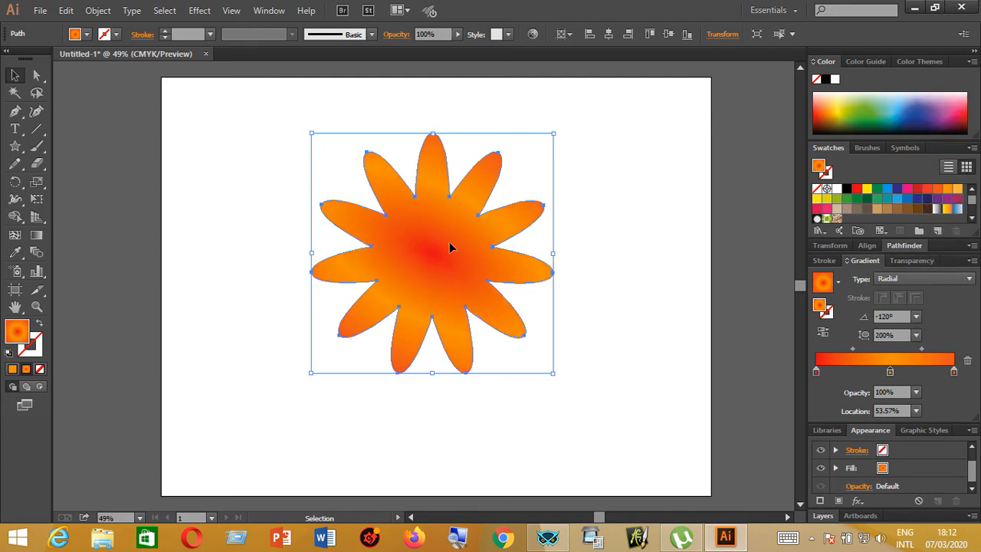
click(915, 337)
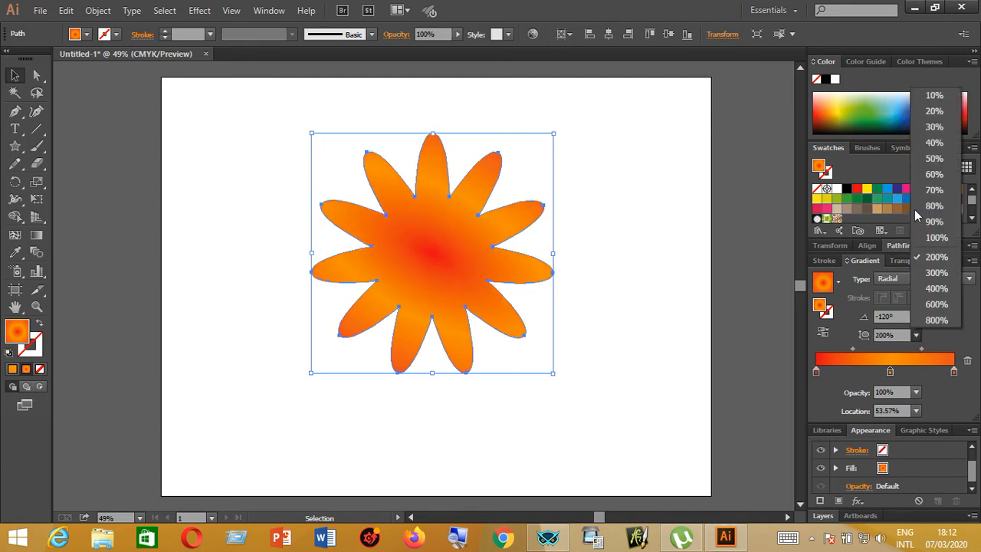
click(935, 222)
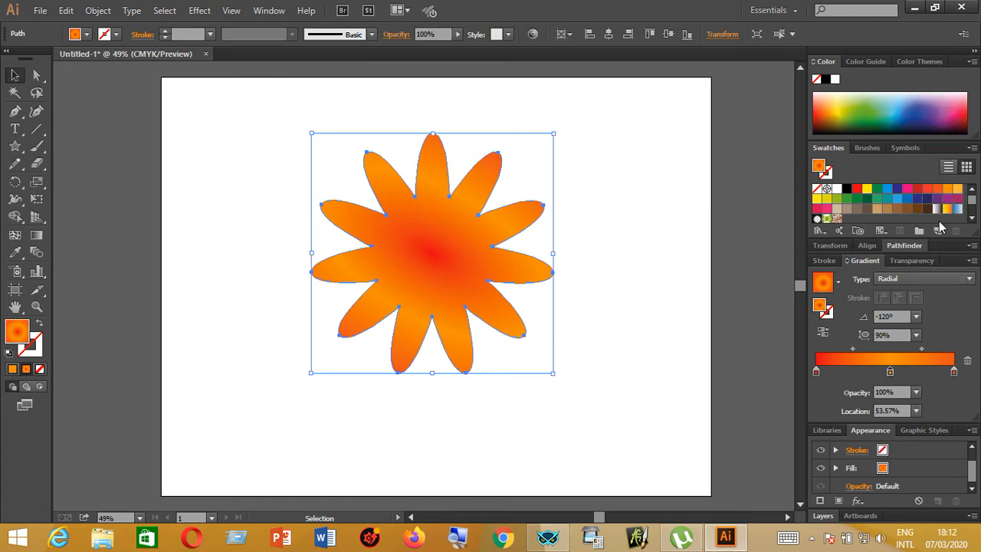
click(915, 335)
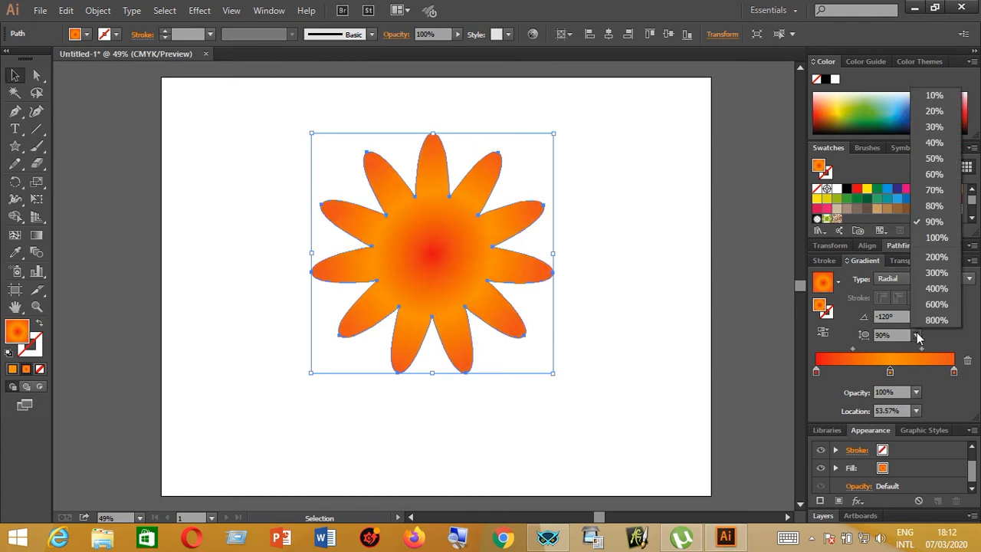
click(930, 250)
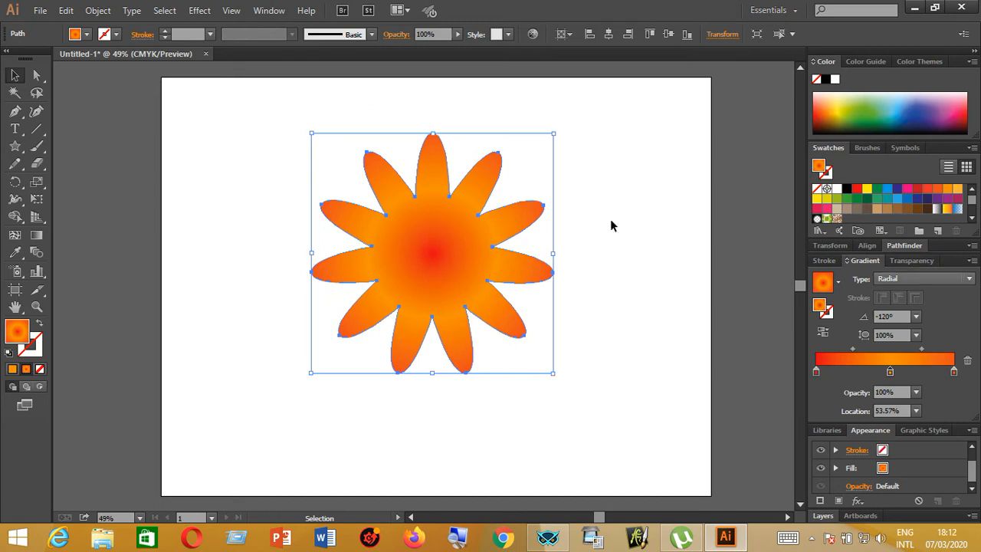
Step: Try a -45° gradient angle, reset the angle to 0° and deselect the flower
click(915, 317)
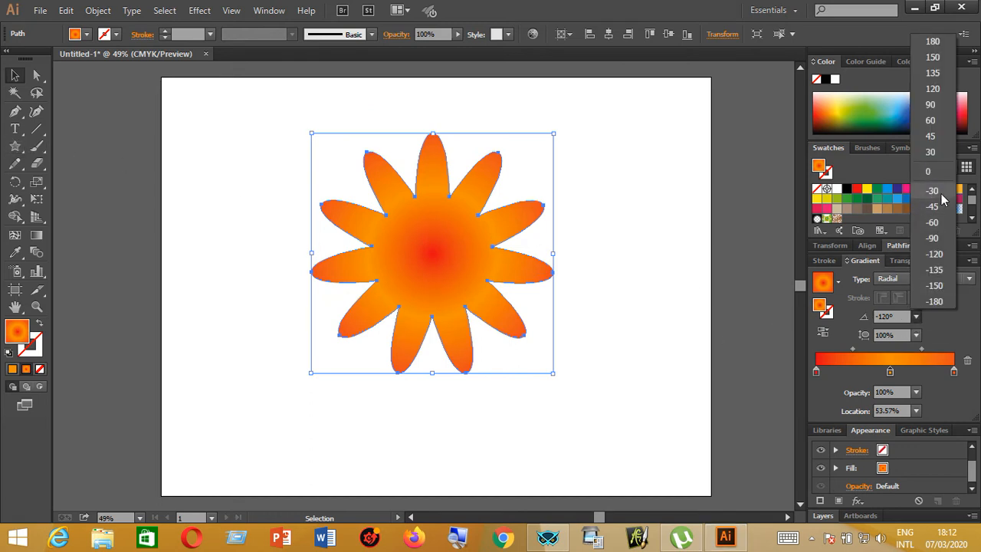
click(939, 207)
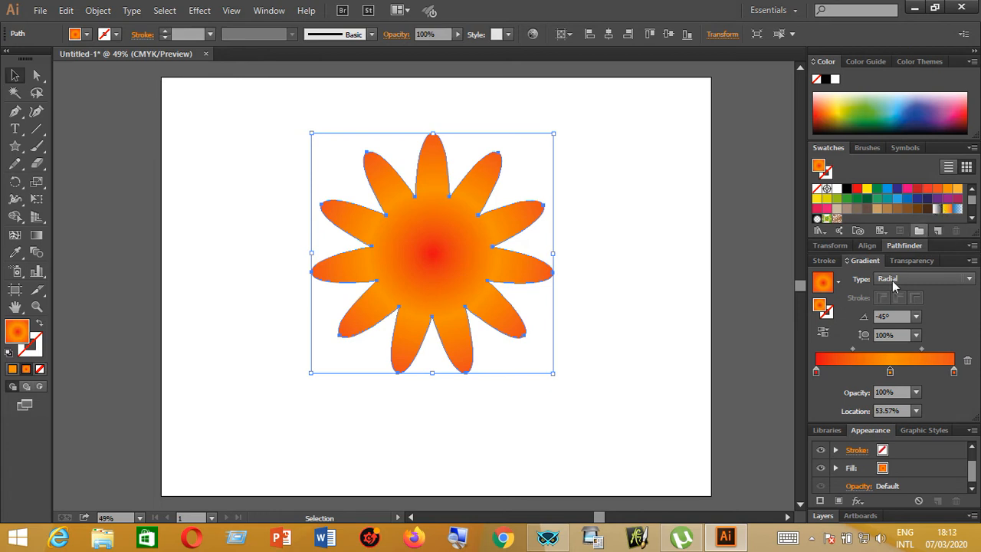
click(916, 318)
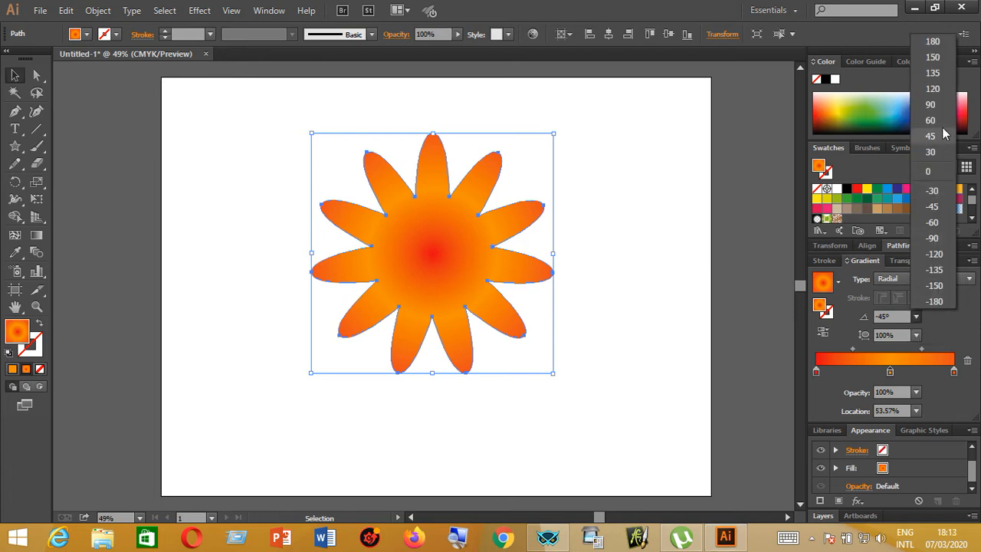
click(931, 167)
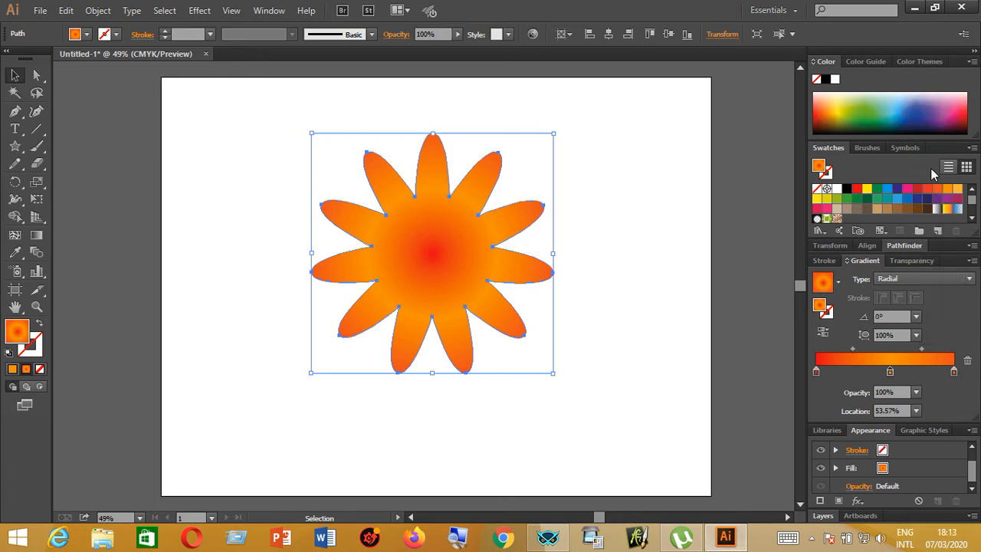
click(15, 77)
click(633, 218)
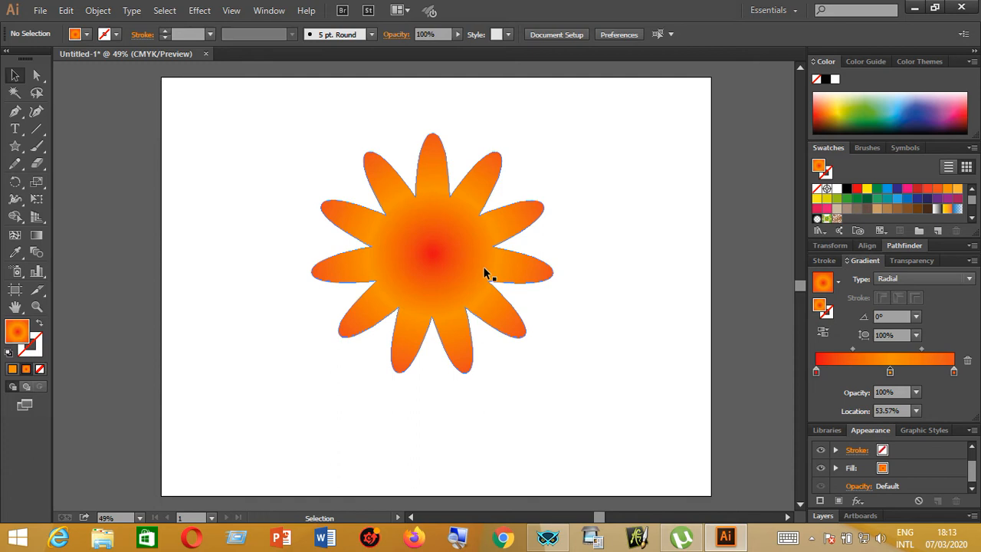
Step: Duplicate the flower so that two identical copies sit side by side, one across the artboard's right edge
key(alt)
key(alt)
click(482, 266)
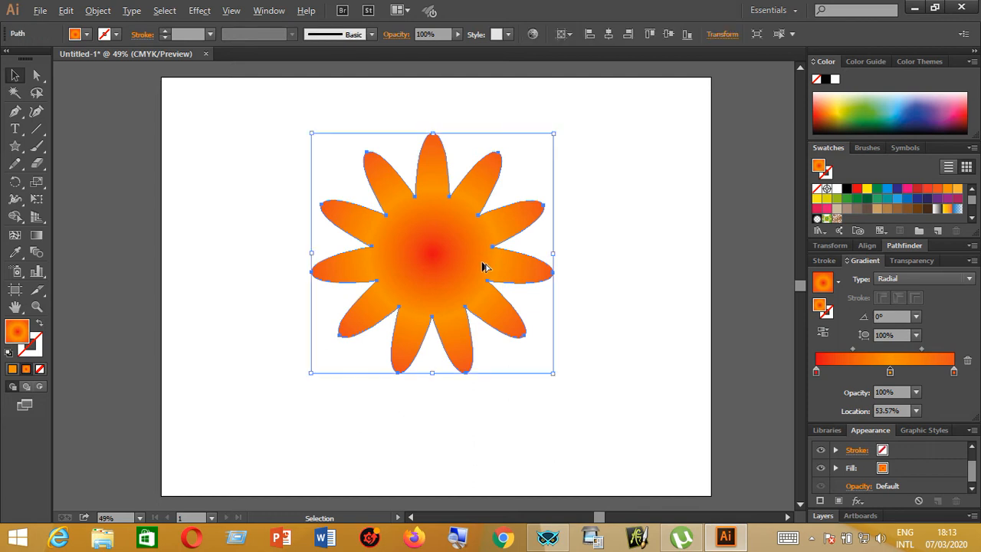
drag(483, 266, 451, 293)
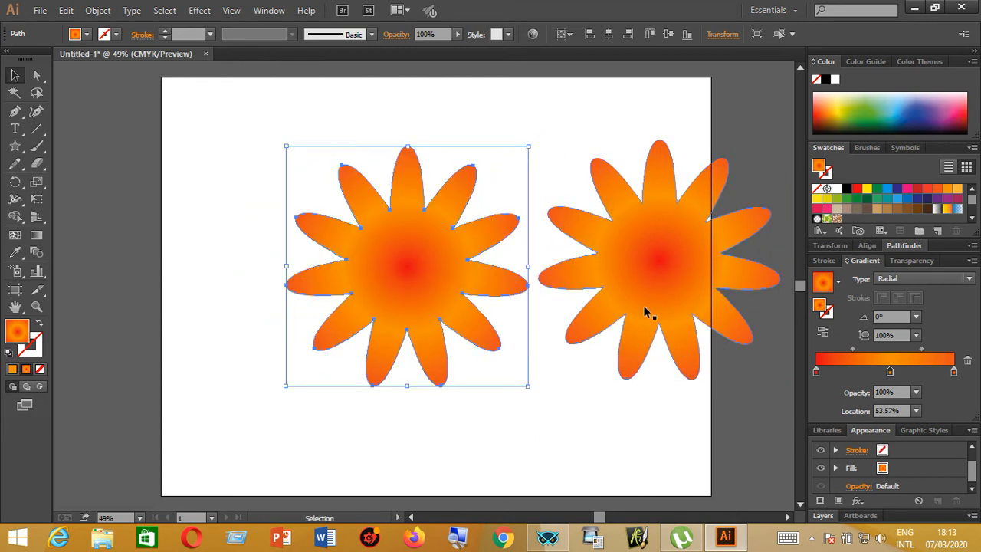
Step: Scale the right-hand flower down proportionally around its centre to about 108 × 107 mm
key(ctrl+shift+a)
click(687, 305)
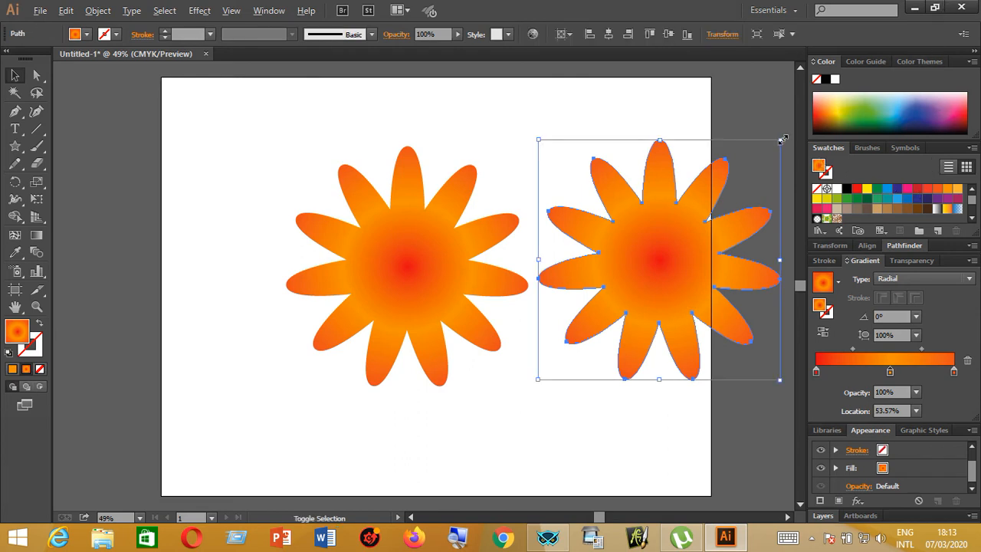
drag(783, 139, 730, 207)
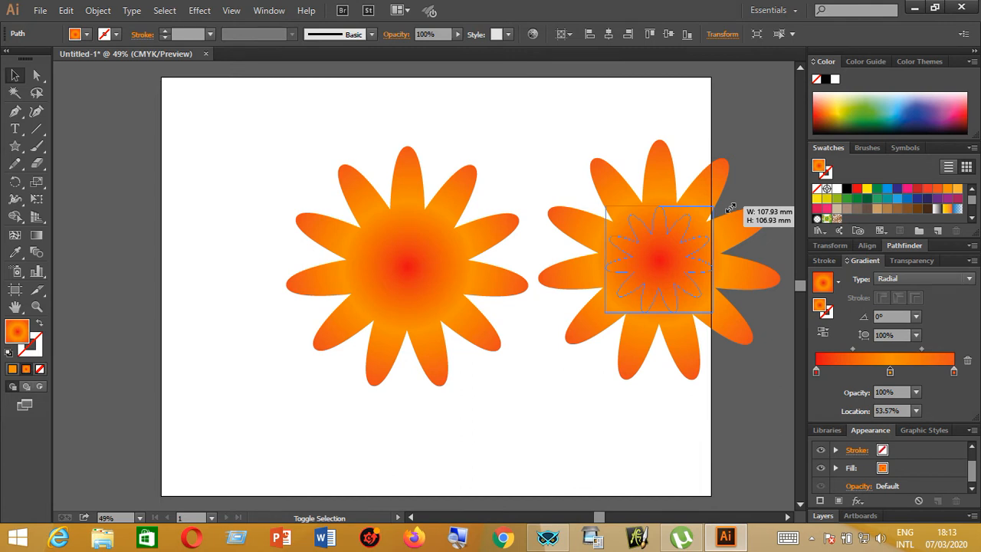
drag(730, 207, 731, 208)
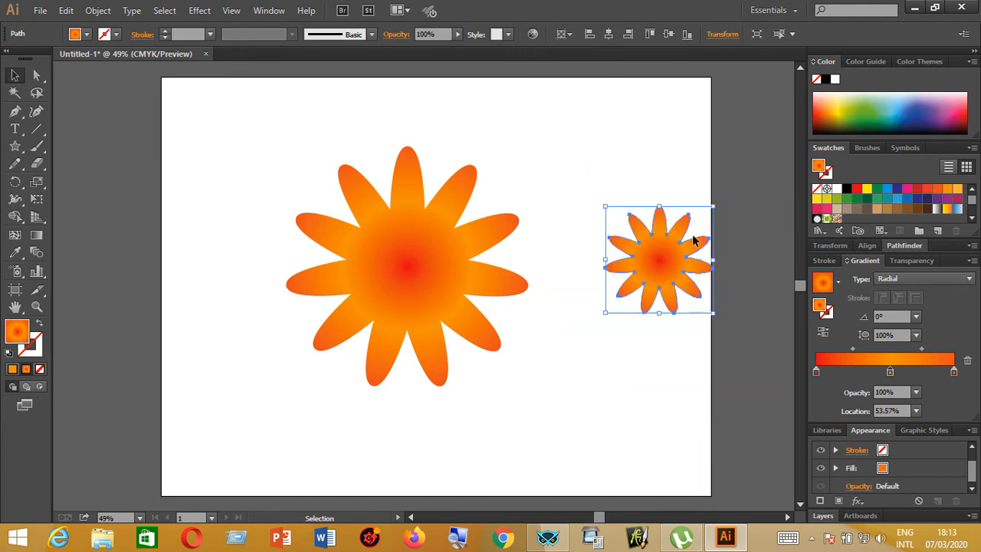
Step: Move the small flower onto the centre of the large flower and fill it with a solid orange swatch
drag(549, 265, 426, 264)
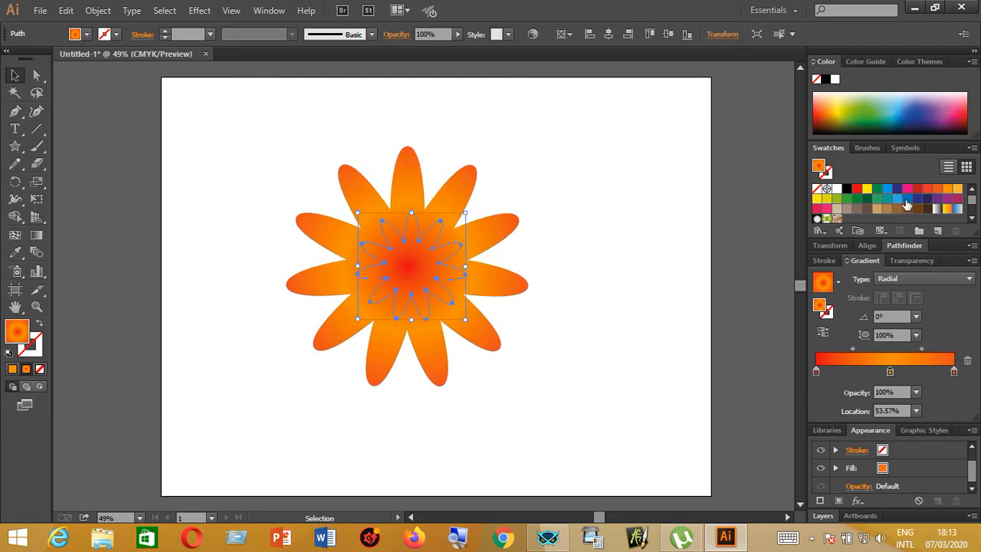
click(948, 190)
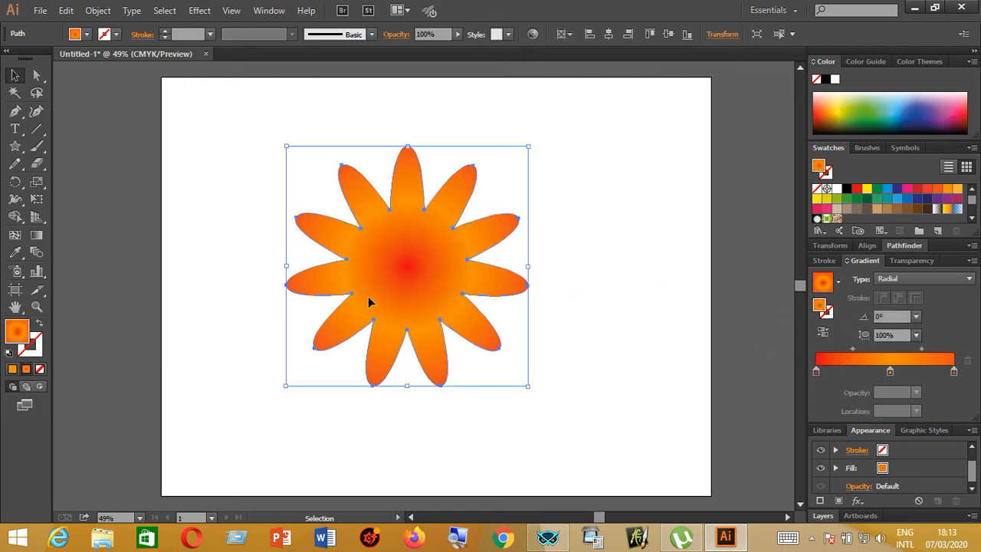
Step: Undo the last change to the two overlapping flowers and deselect the artwork
key(ctrl)
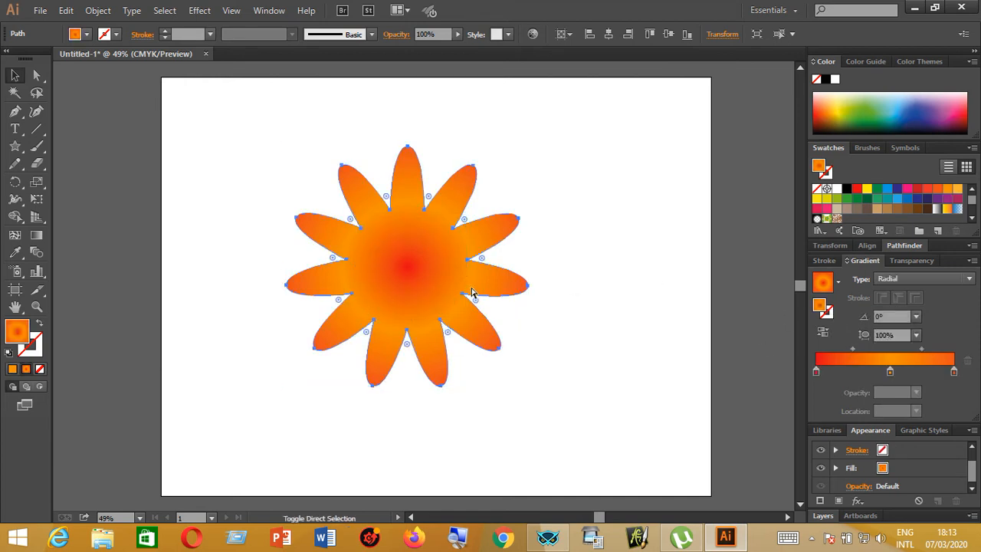
key(ctrl+shift)
key(ctrl)
key(ctrl+z)
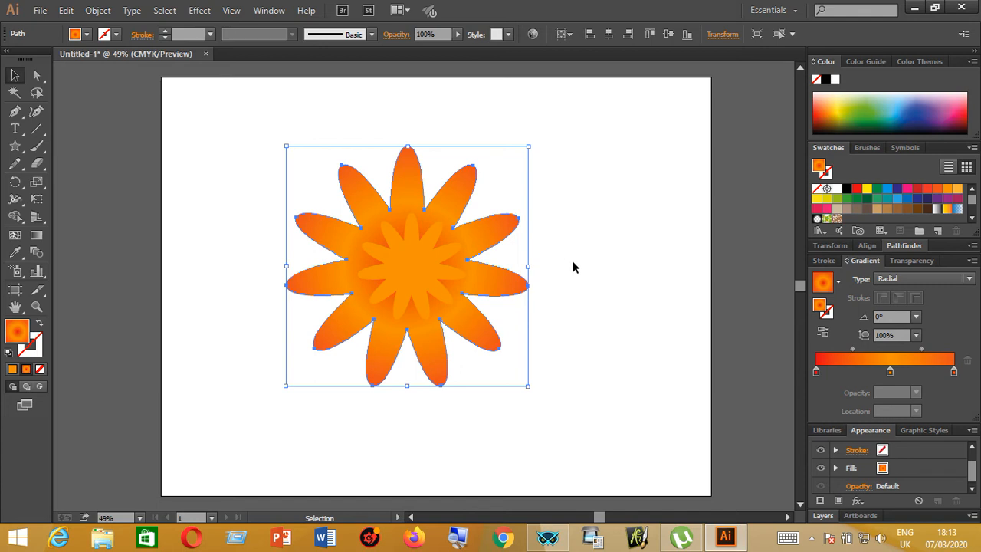
click(599, 282)
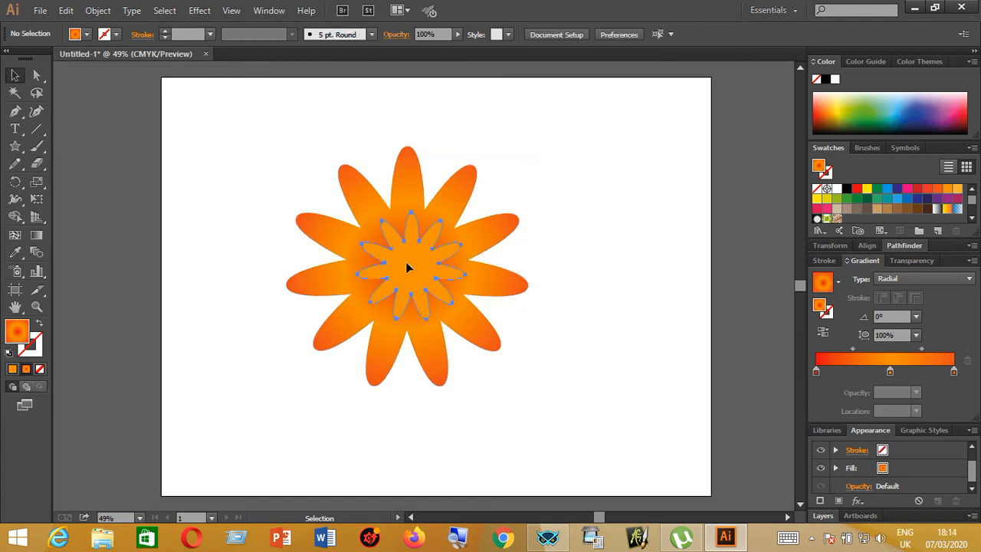
Step: Apply the red-orange radial gradient to the small inner flower and deselect it
click(407, 266)
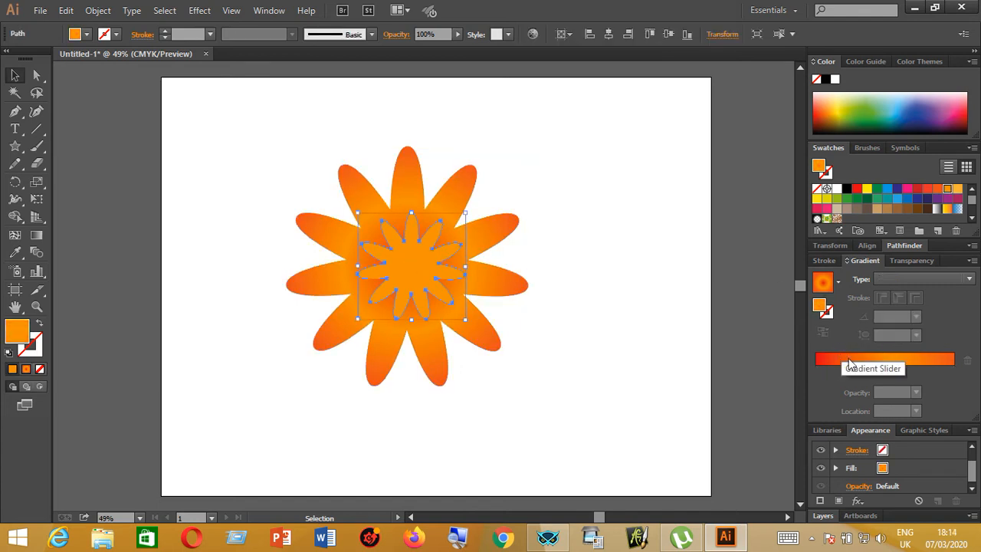
click(850, 363)
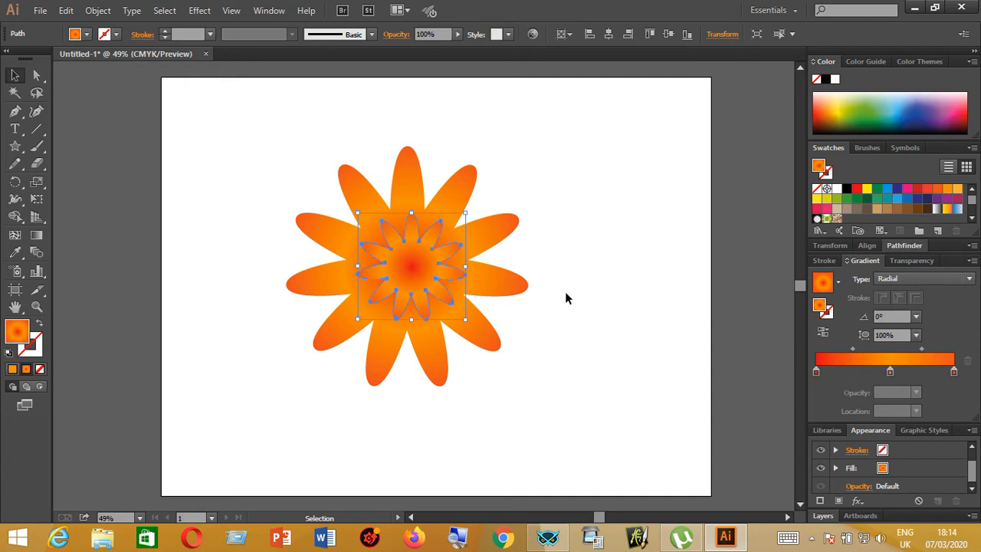
click(621, 304)
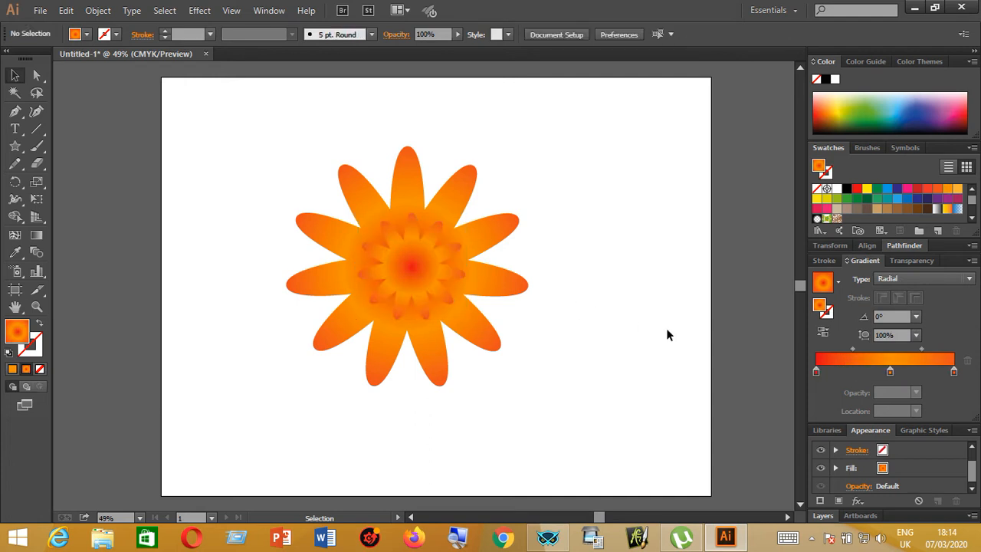
Step: Scale the small inner flower down slightly around its centre and deselect it
click(481, 295)
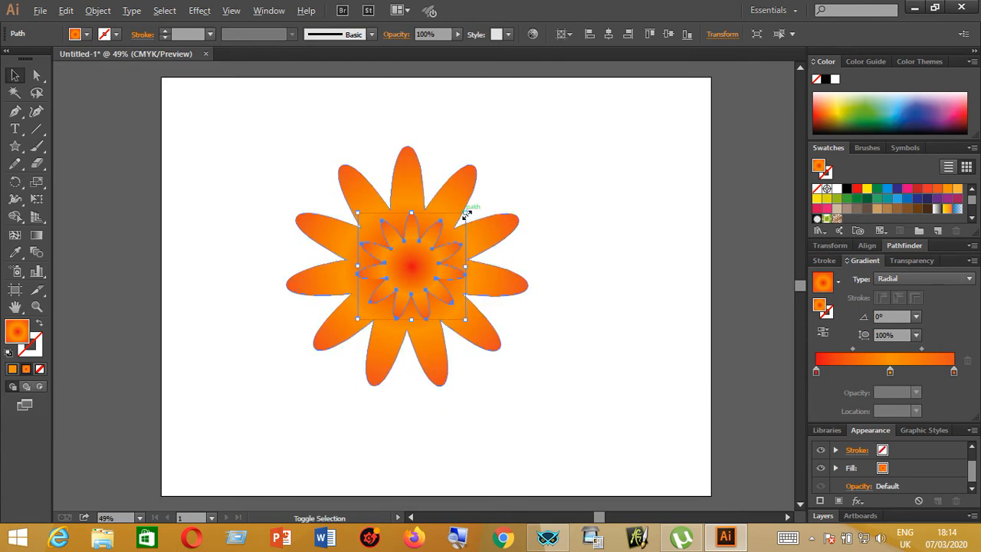
drag(465, 213, 456, 222)
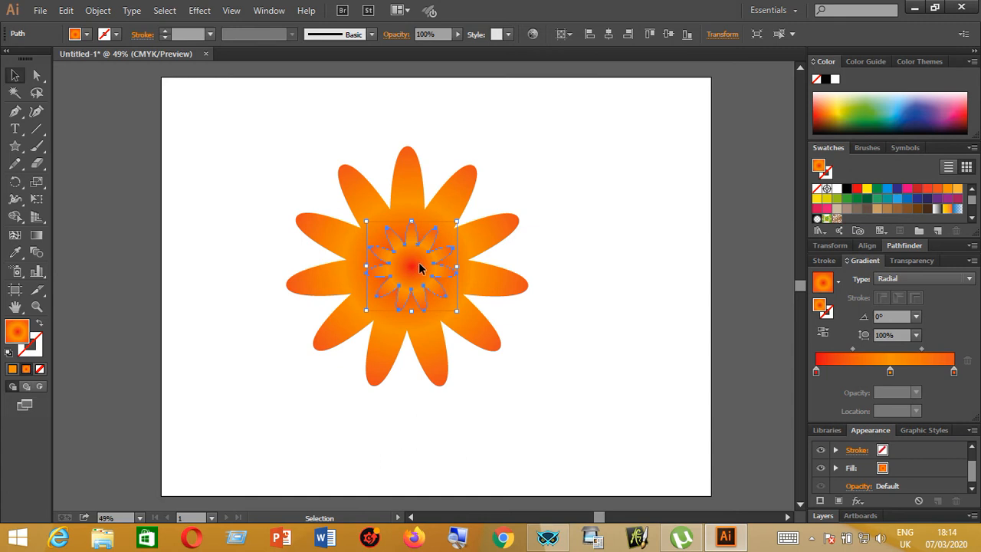
drag(422, 268, 416, 265)
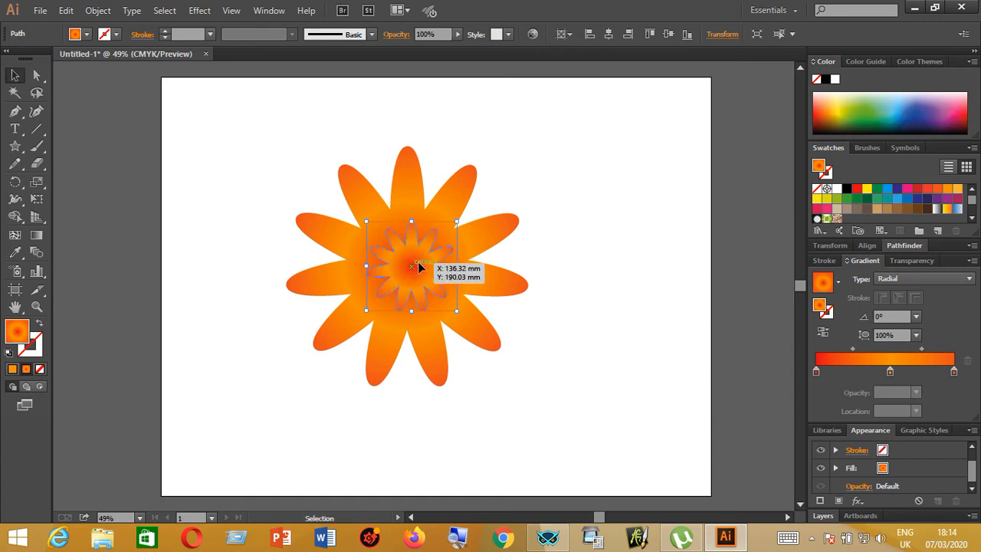
click(568, 321)
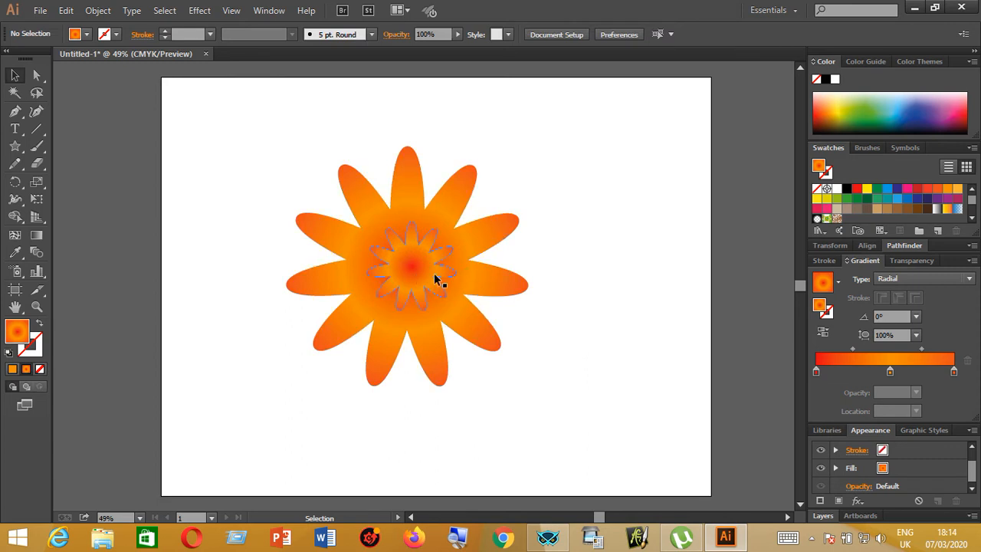
Step: Select both flowers and align the small one's centre horizontally and vertically to the large flower as key object
drag(257, 124, 607, 455)
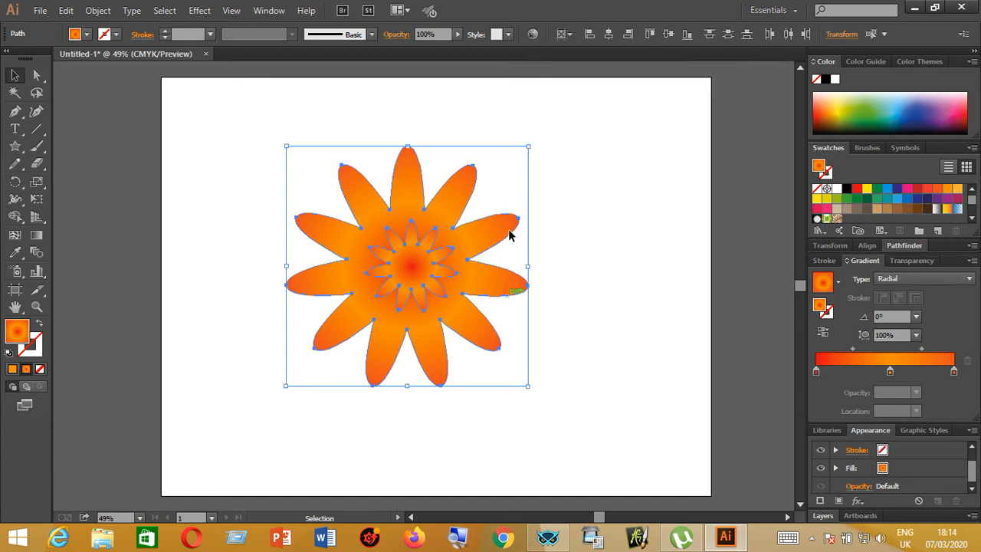
drag(495, 248, 479, 259)
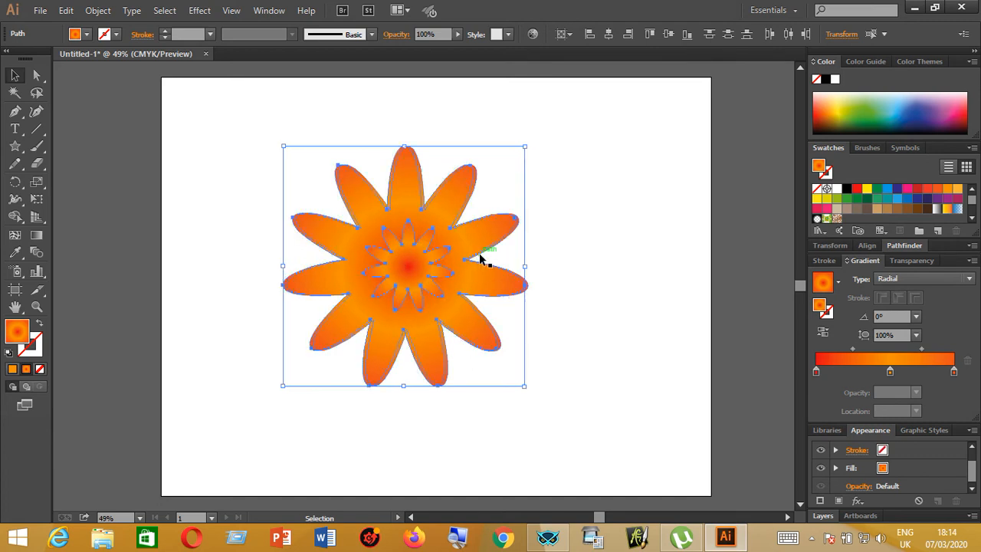
key(ctrl+z)
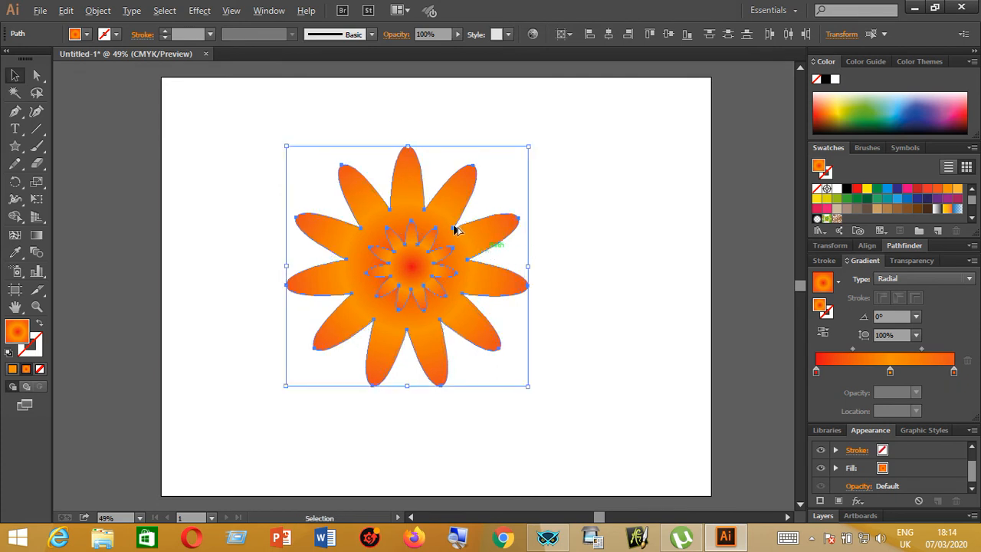
key(alt)
click(329, 261)
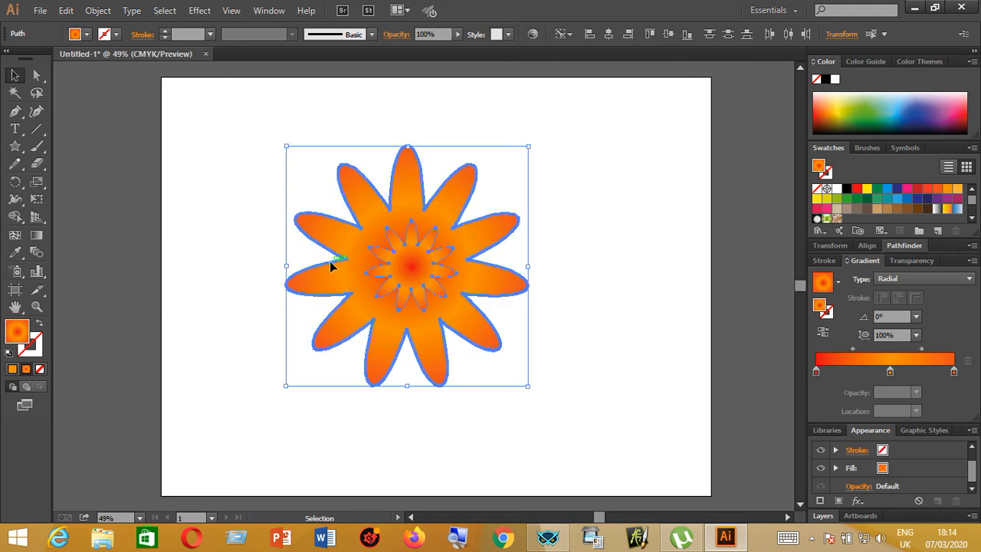
key(alt)
click(614, 36)
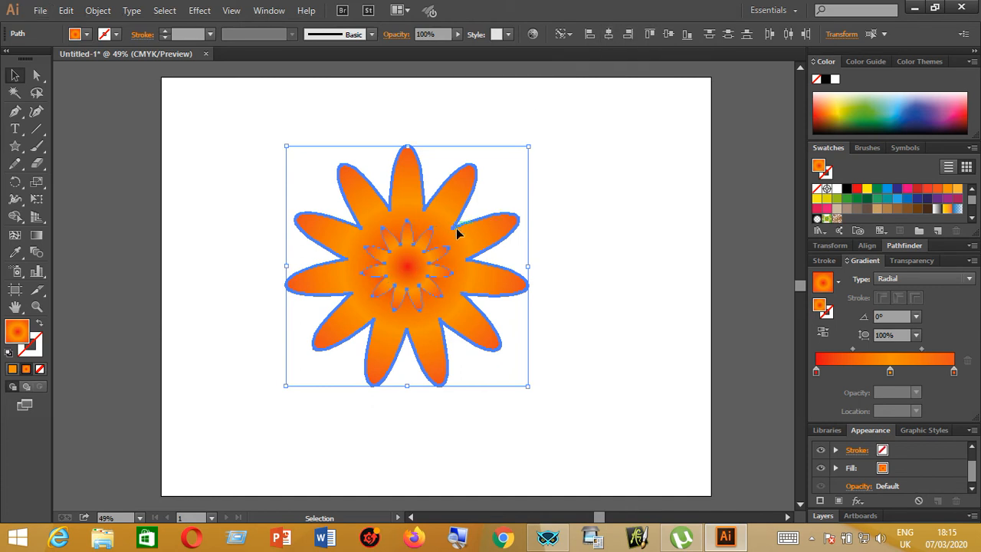
click(669, 37)
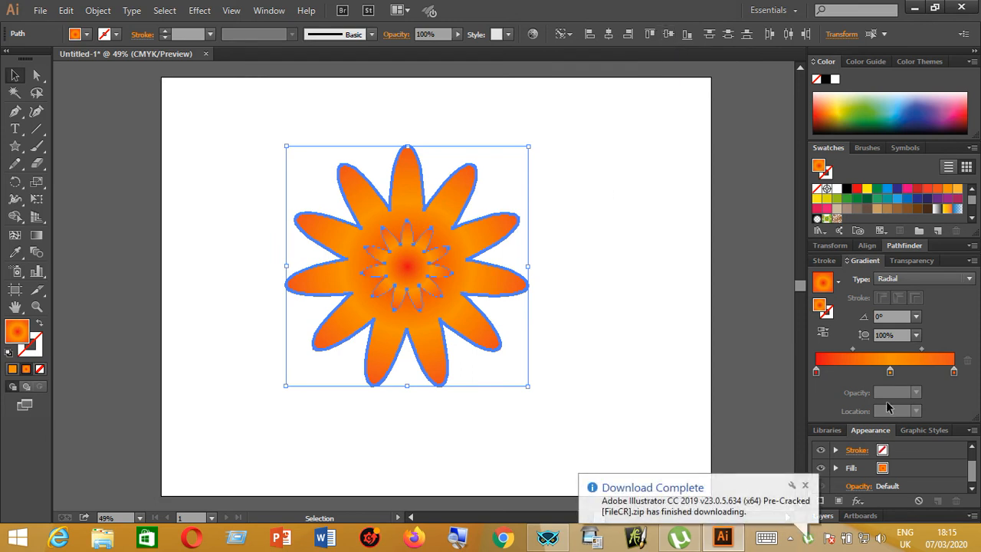
Step: Dismiss the download notification and deselect the flowers
click(804, 485)
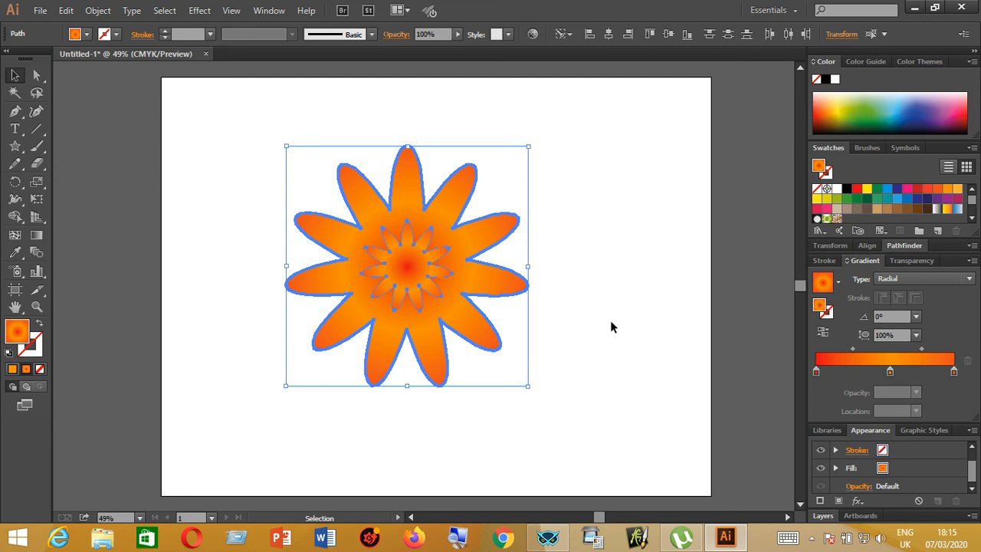
right_click(612, 280)
click(583, 322)
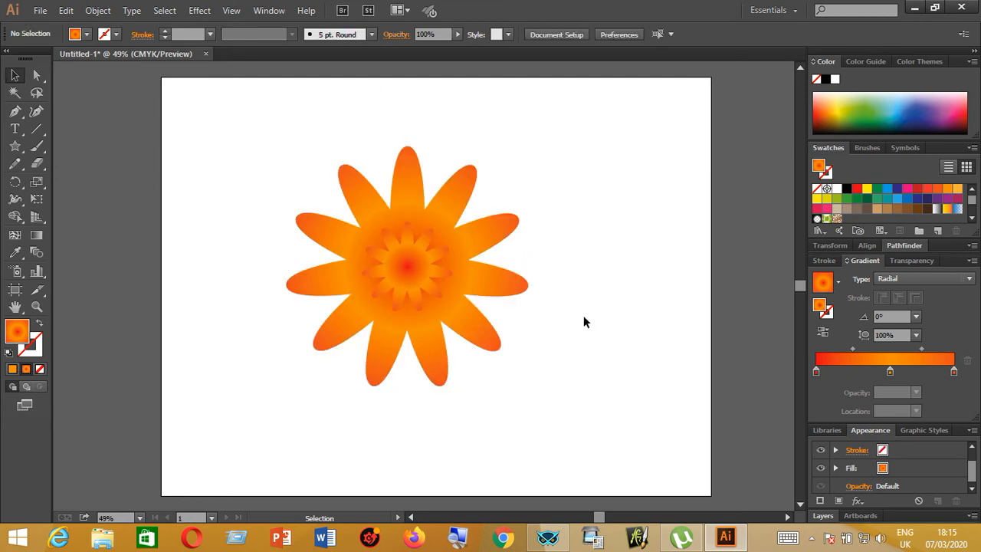
drag(276, 131, 590, 420)
click(526, 314)
click(443, 278)
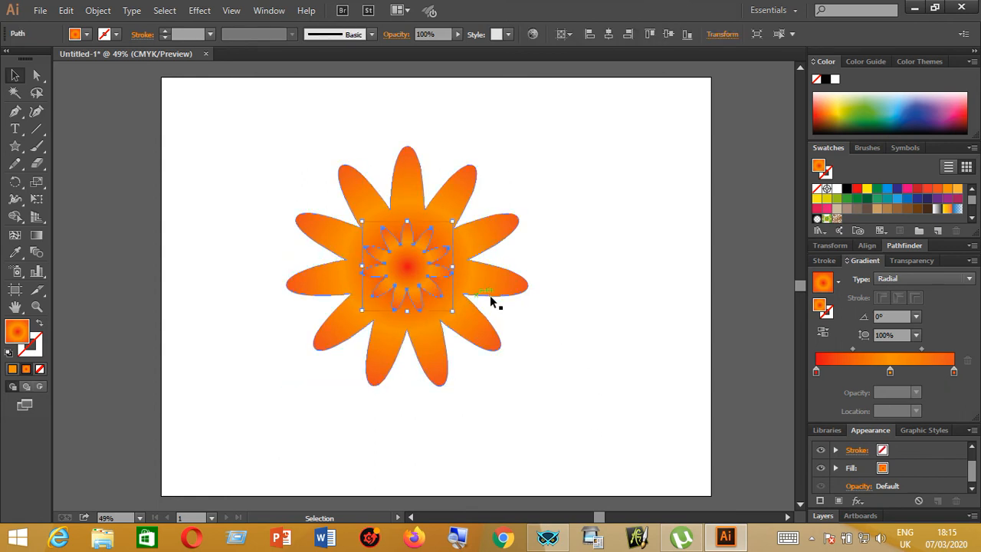
click(560, 283)
drag(307, 135, 575, 406)
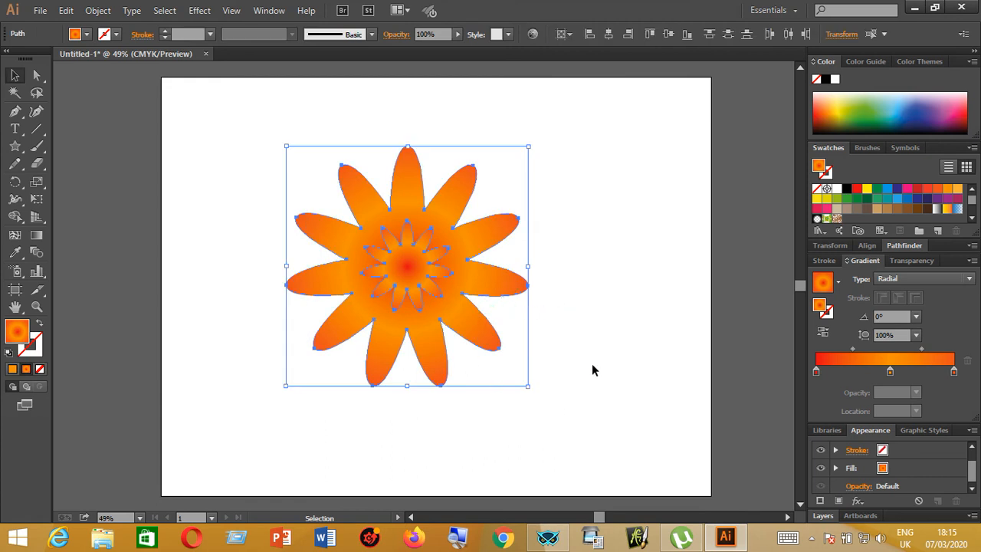
click(530, 279)
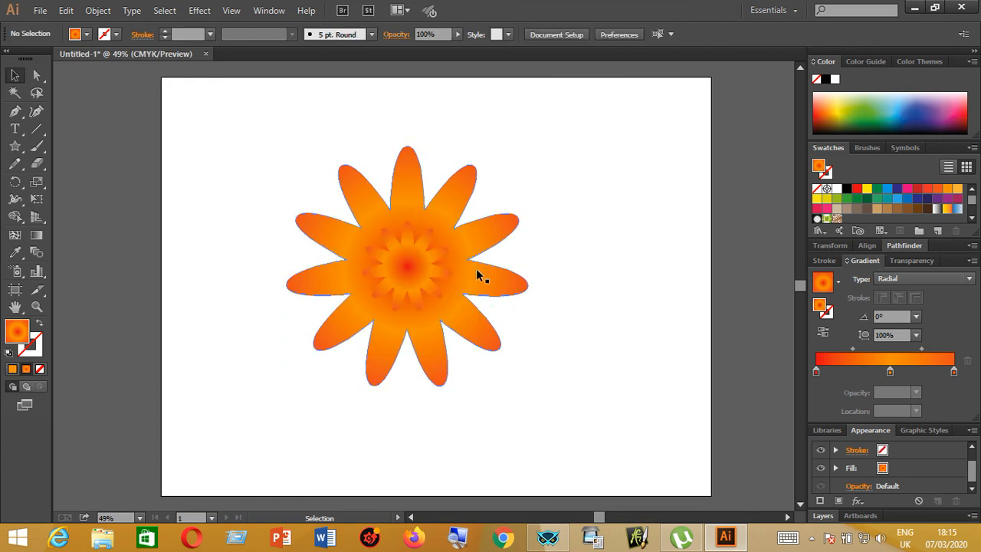
click(430, 277)
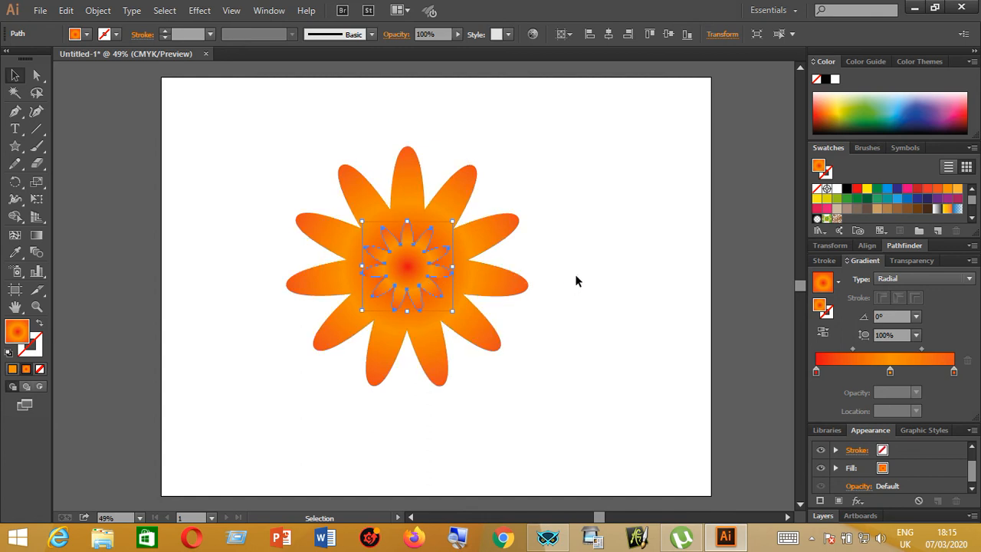
click(569, 277)
click(422, 272)
Step: Select both flowers and make a blend between the large outer one and the small inner one
drag(249, 137, 532, 403)
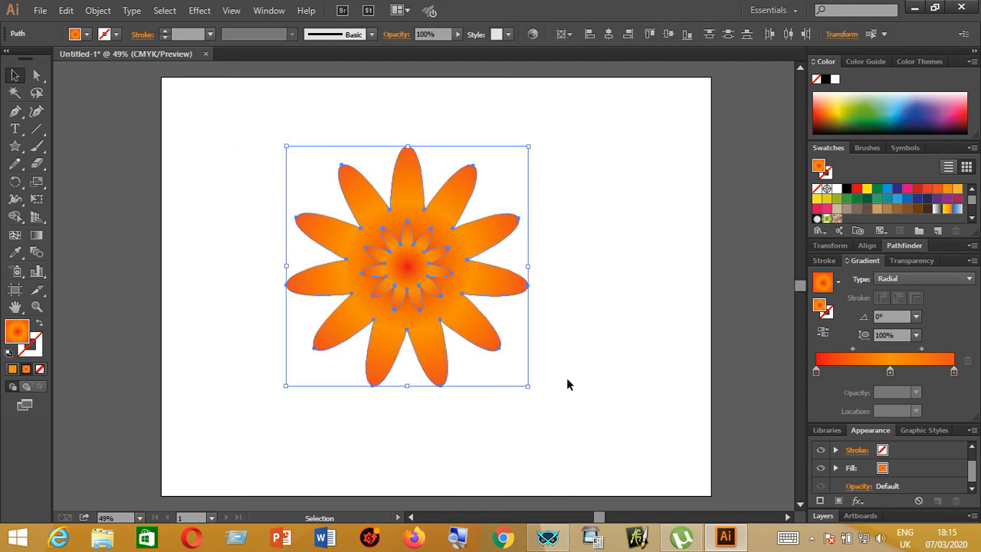
click(97, 10)
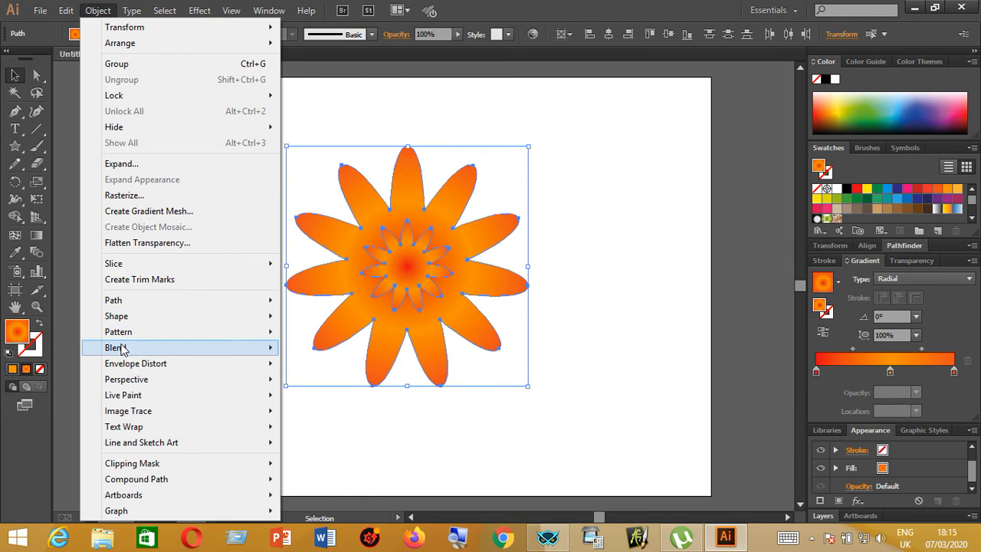
mouse_move(123, 347)
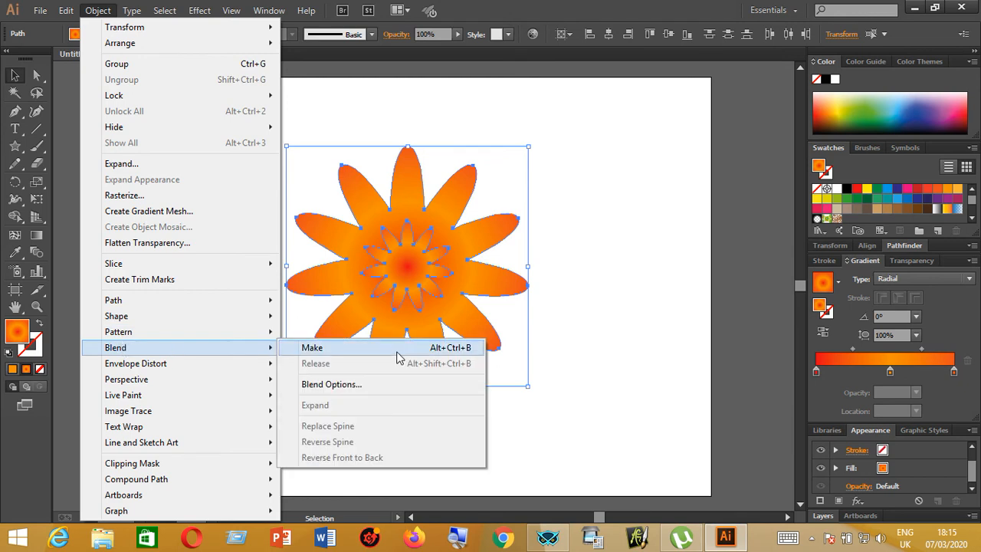
click(397, 351)
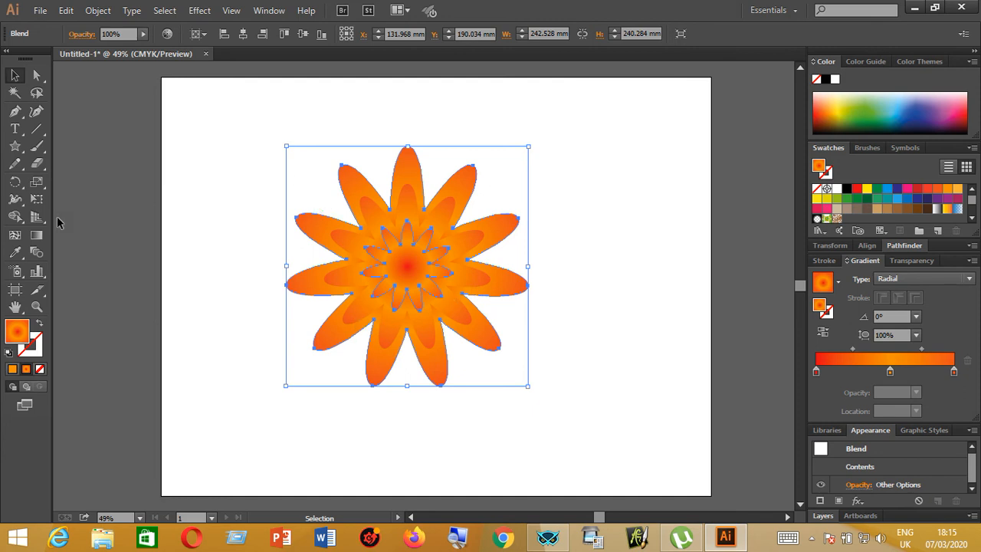
Step: Set the flower blend's spacing to Specified Steps with 200 steps, with preview enabled, and deselect the flower
click(95, 11)
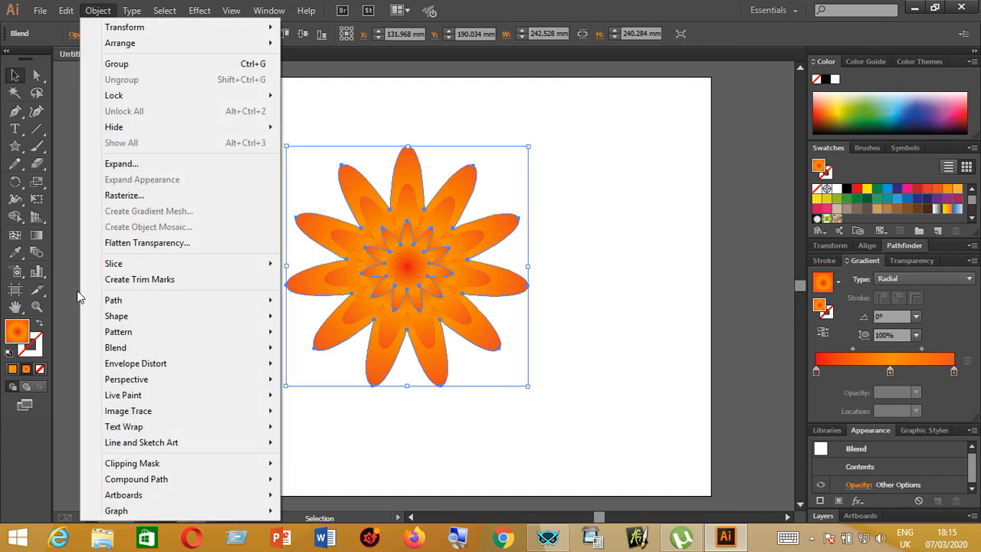
mouse_move(115, 351)
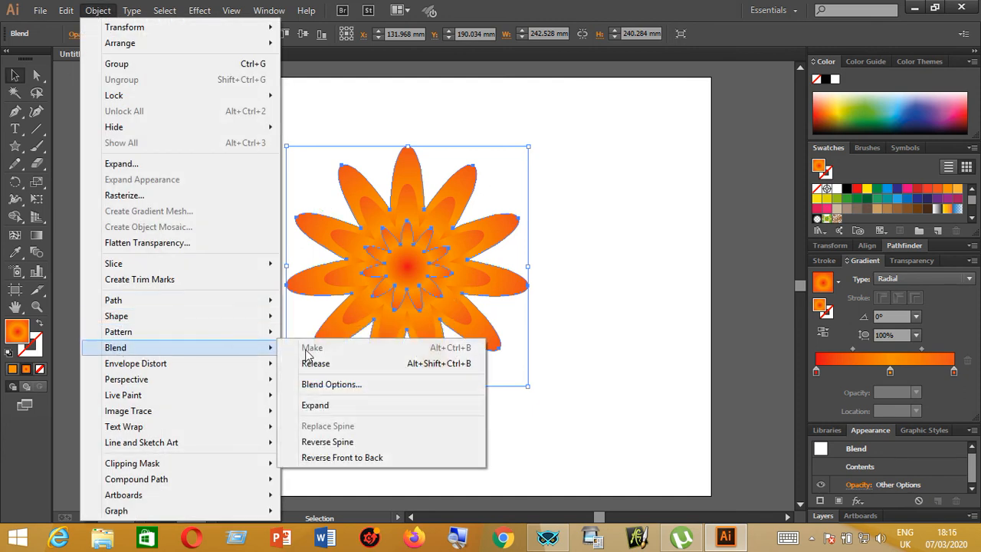
click(326, 387)
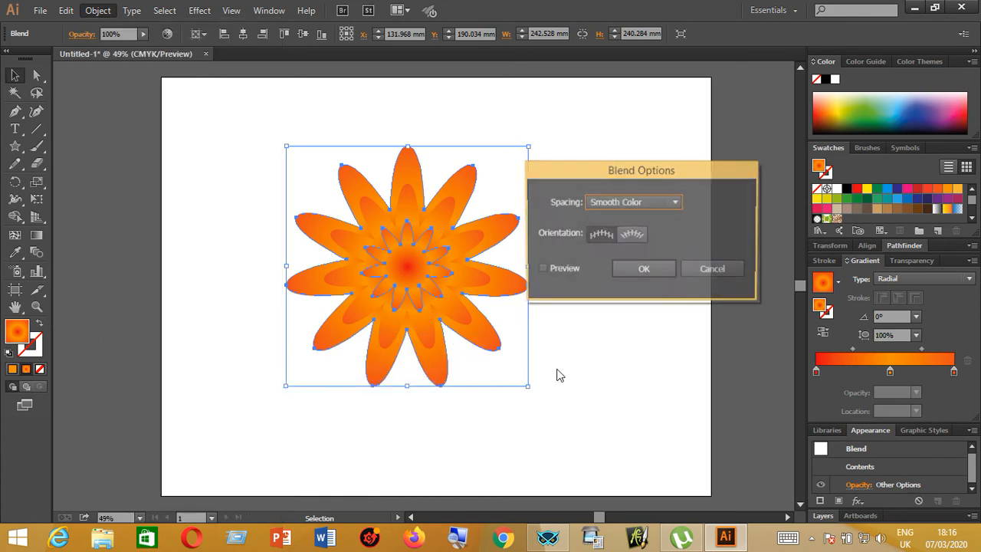
click(544, 270)
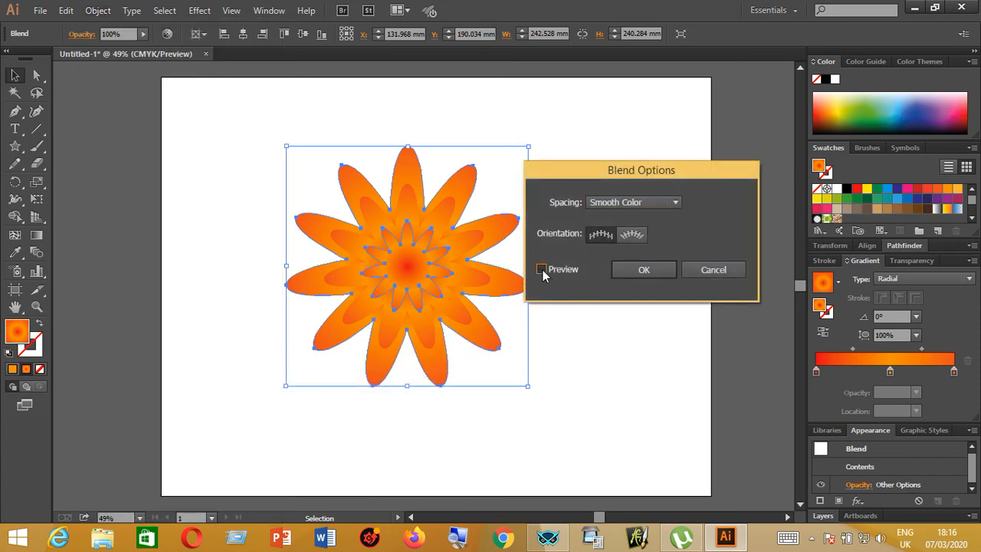
click(674, 203)
click(656, 231)
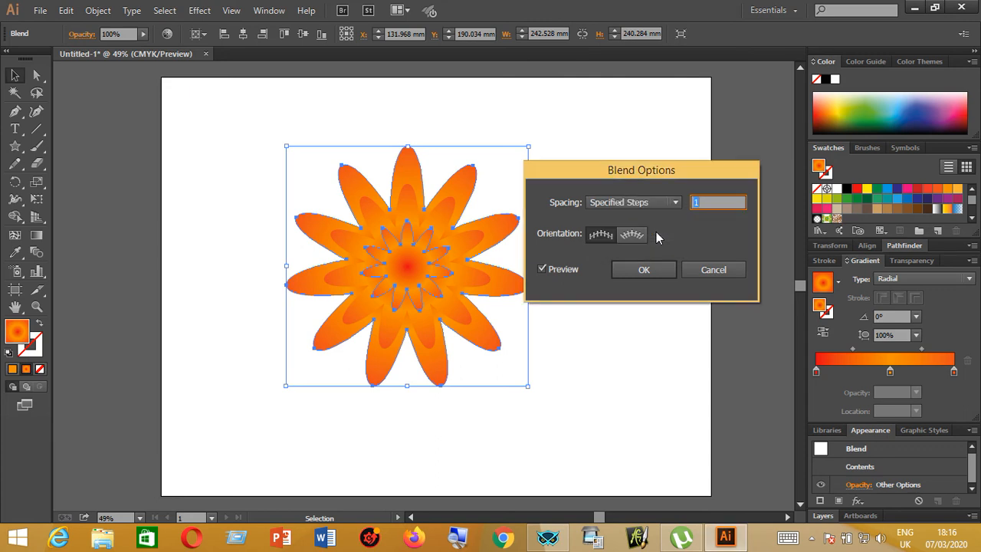
key(Up)
key(Up)
key(Up)
key(Up)
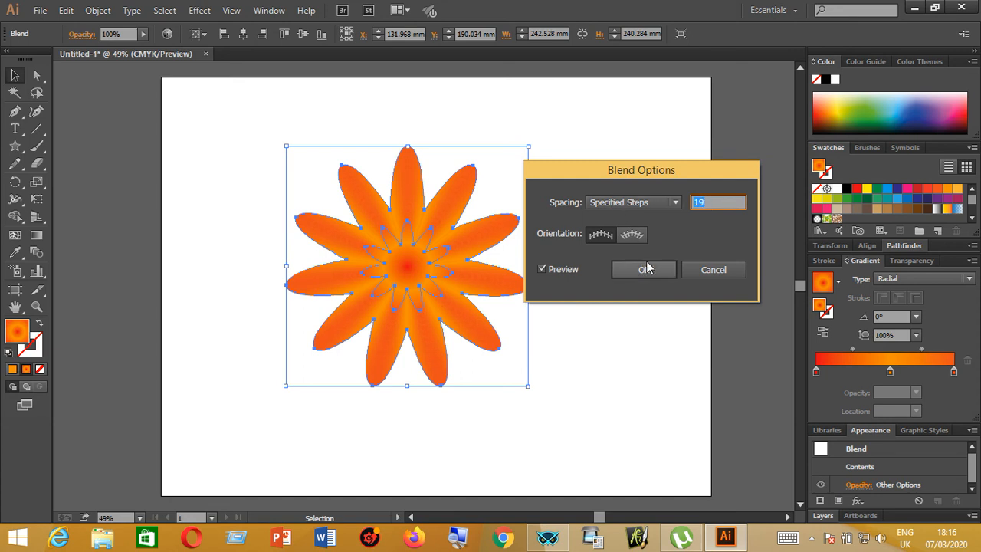
text(200)
key(Return)
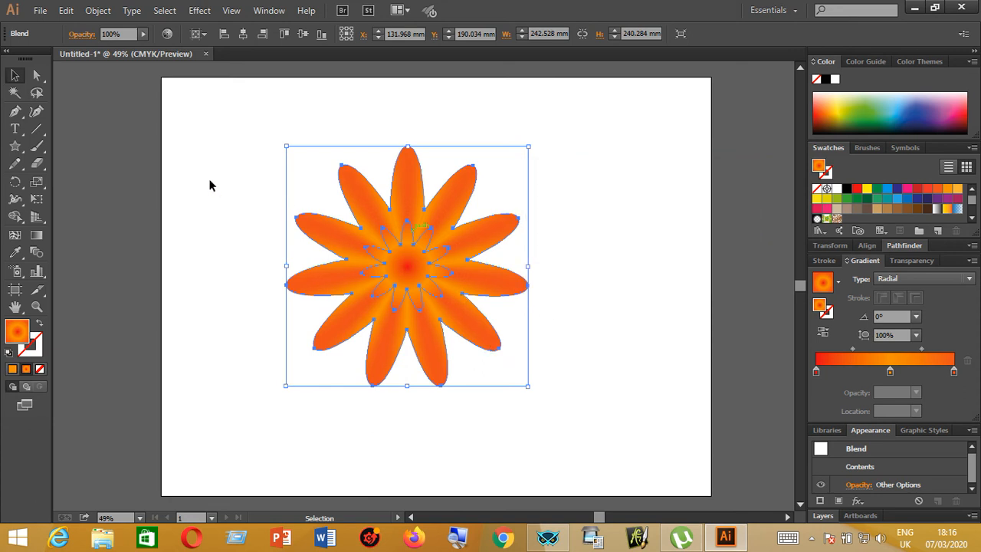
click(576, 220)
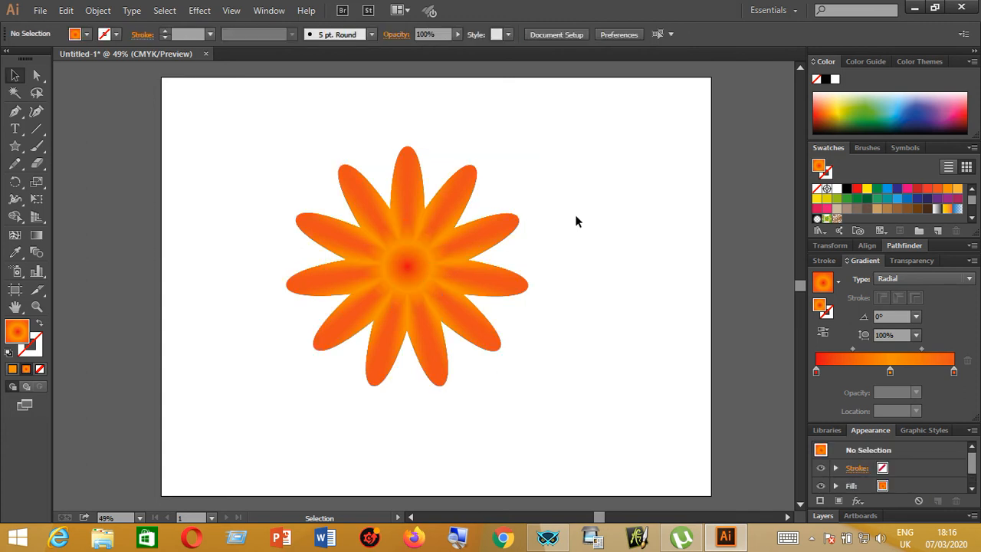
Step: Draw a small circle with the Ellipse tool in the empty area to the right of the flower
drag(224, 140, 542, 436)
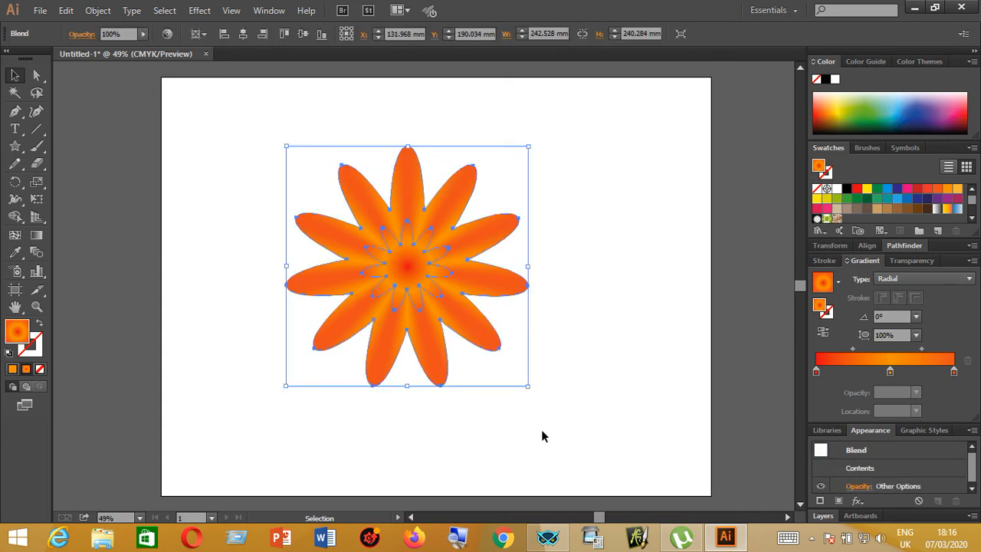
click(583, 415)
drag(14, 146, 47, 176)
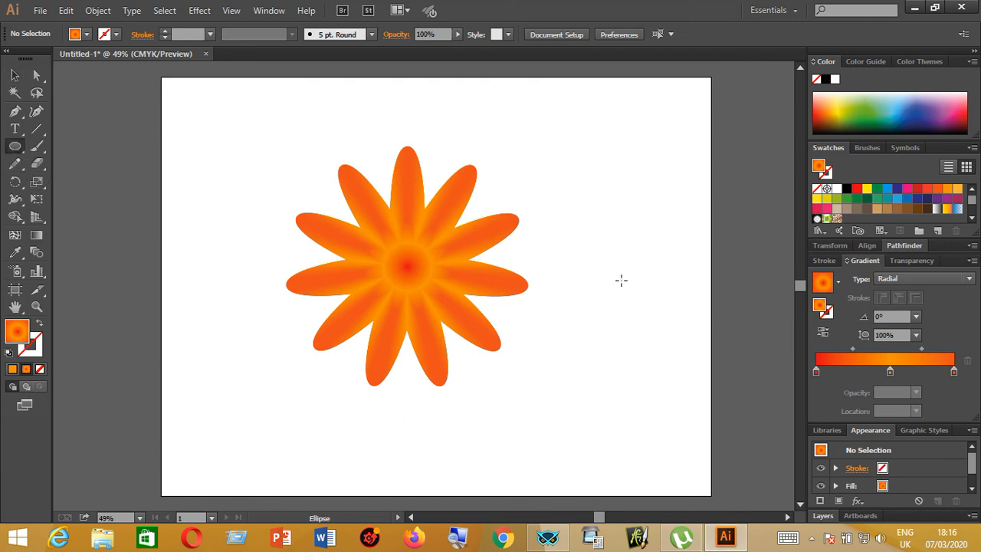
drag(621, 281, 645, 307)
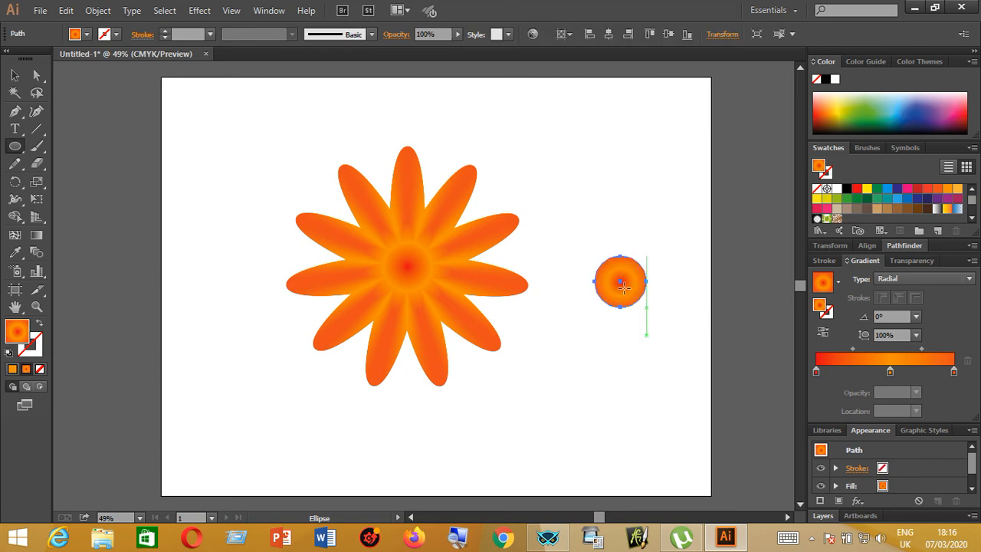
Step: Recolour the circle's radial gradient with a light orange centre stop and a red-orange outer stop
double_click(816, 372)
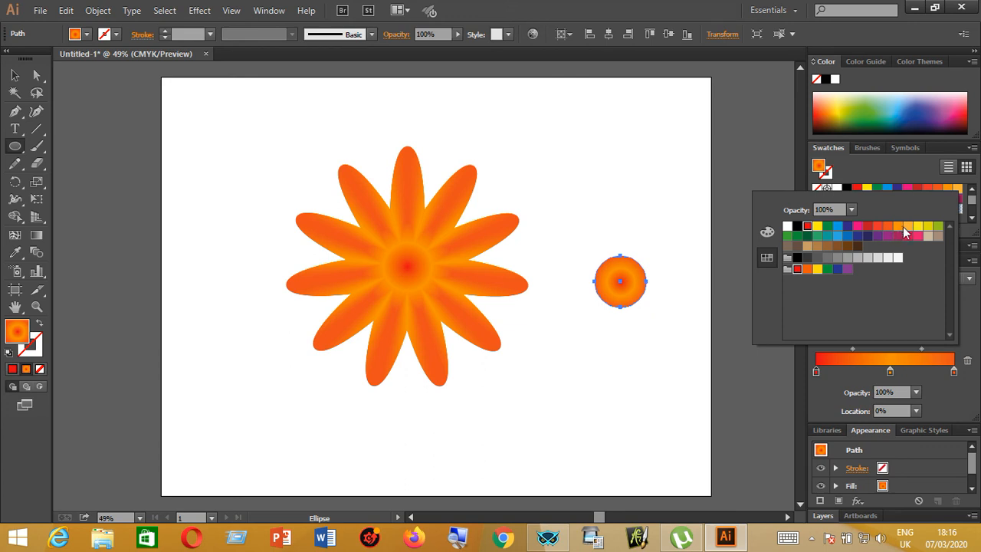
click(908, 227)
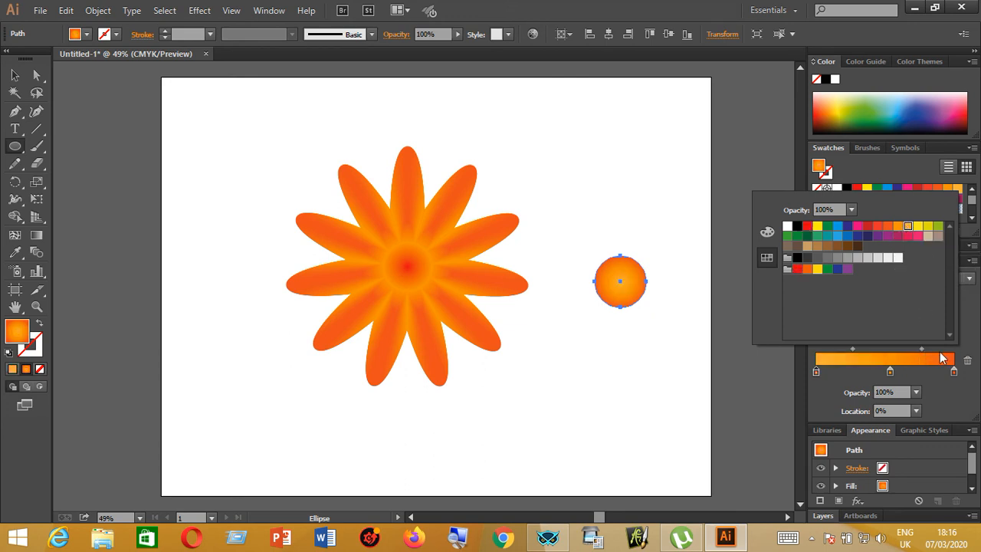
click(953, 371)
double_click(953, 371)
click(918, 237)
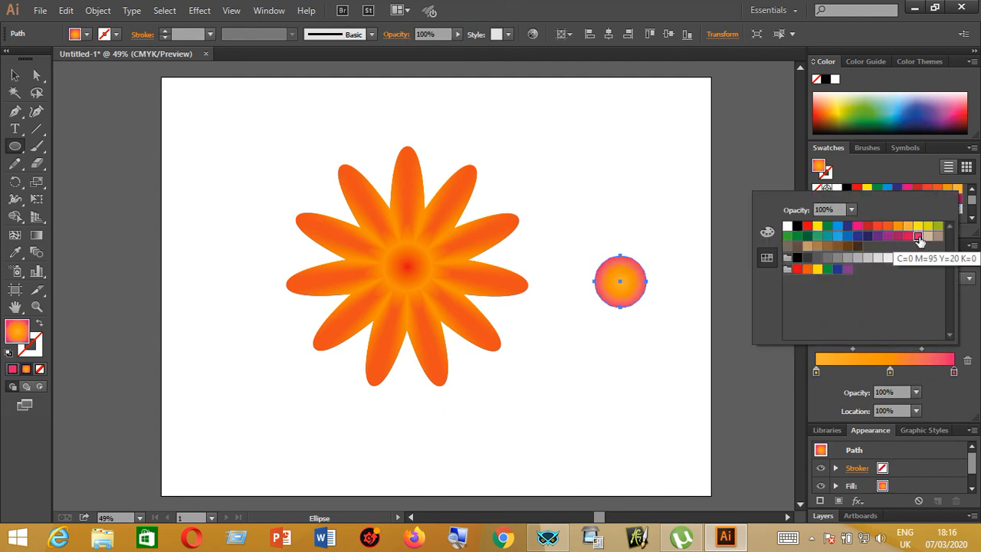
click(888, 227)
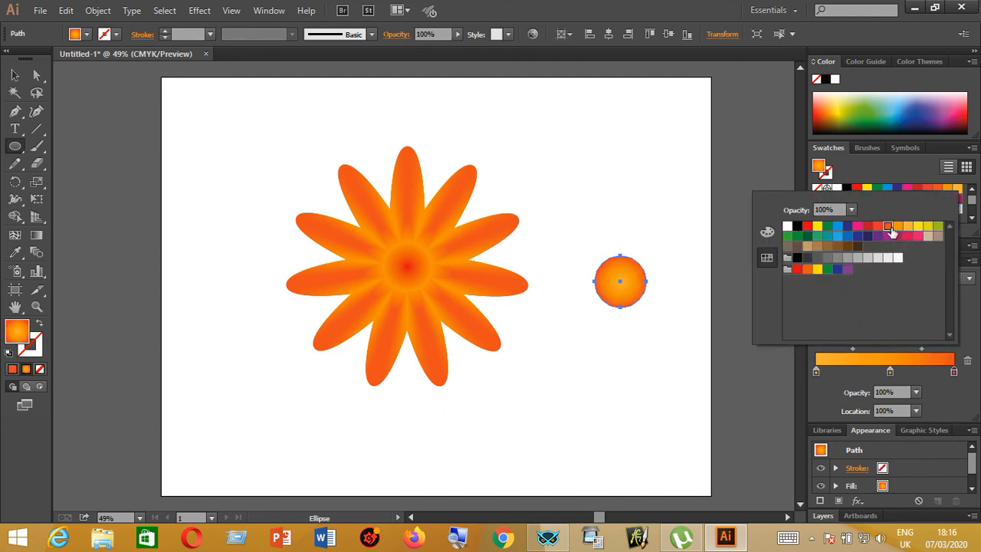
key(Escape)
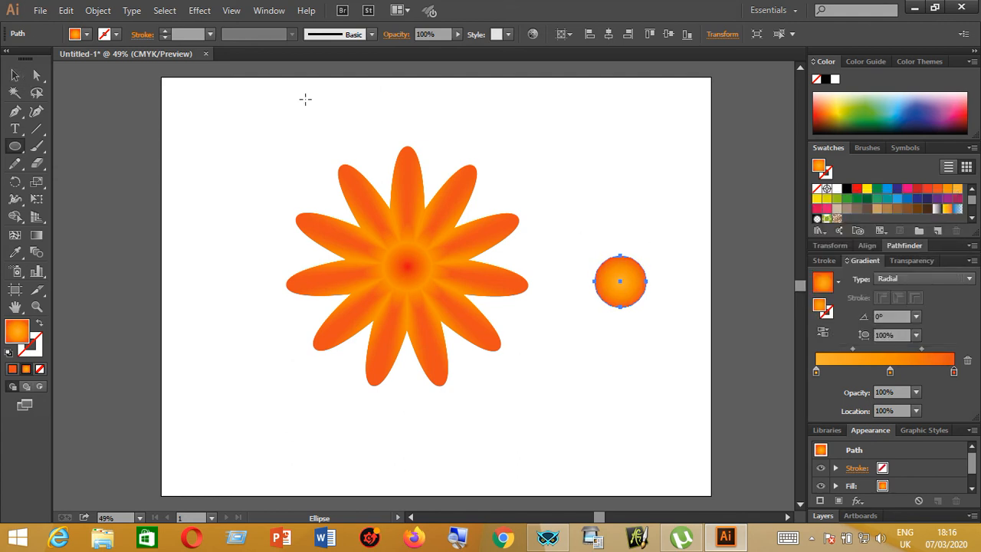
Step: Move the circle onto the flower's centre, scale it down slightly around its own centre and deselect it
click(17, 74)
click(609, 257)
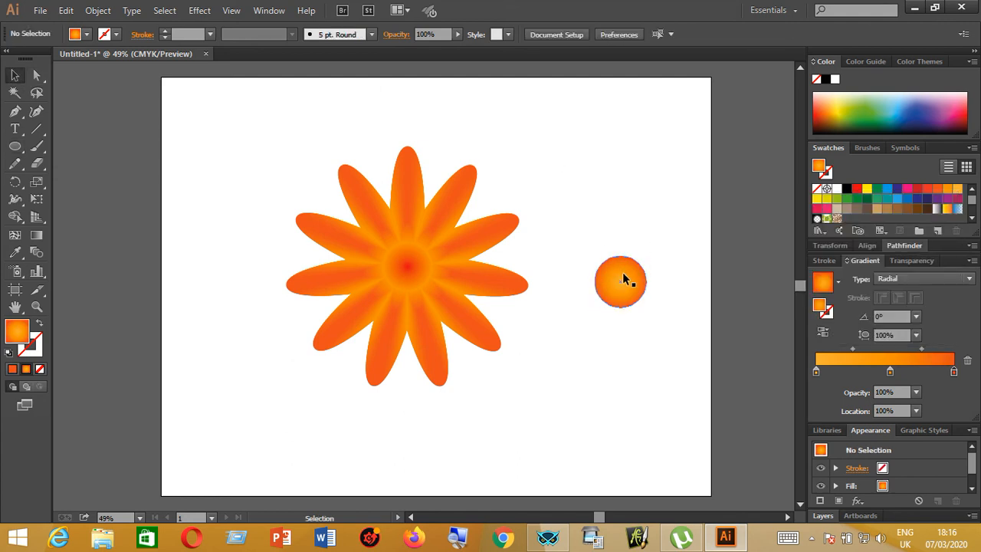
drag(626, 279, 414, 262)
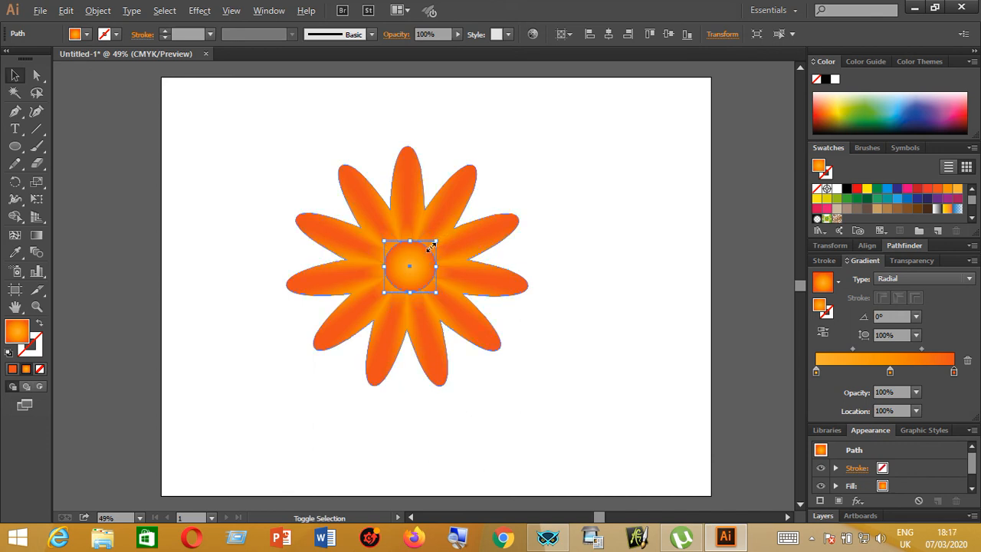
drag(433, 243, 431, 247)
click(579, 249)
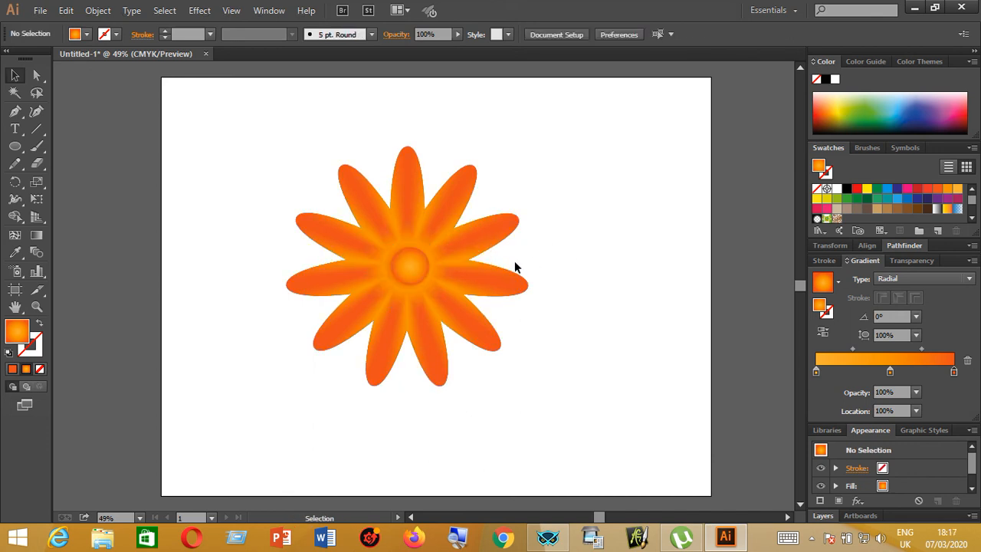
click(409, 268)
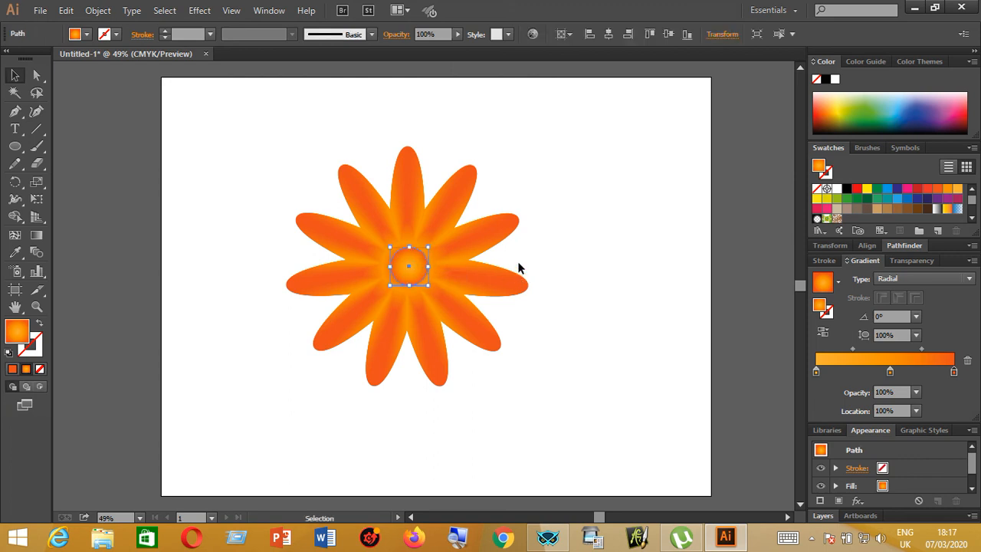
click(121, 85)
drag(240, 133, 655, 467)
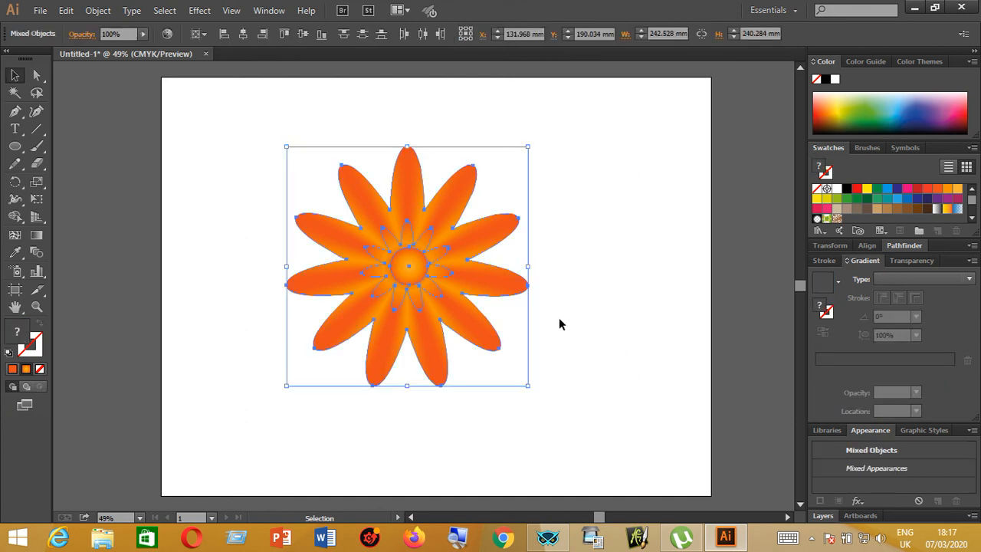
click(511, 295)
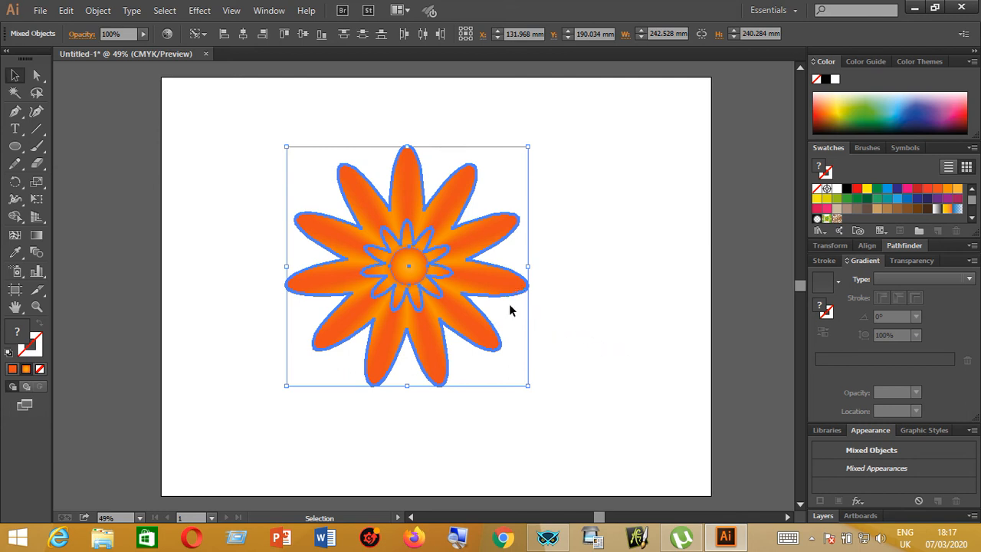
click(553, 275)
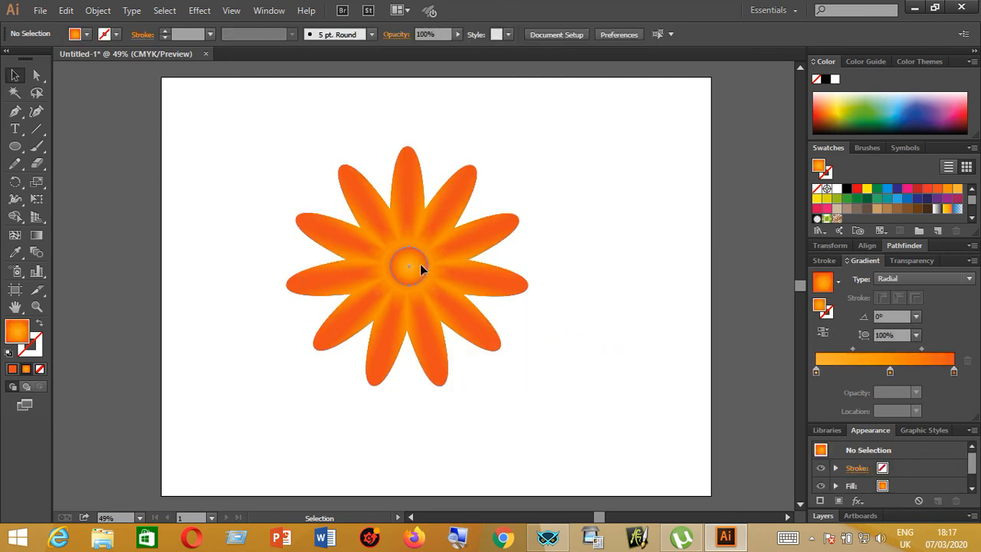
Step: Select the circle and the flower, centre the circle on the flower as key object, and deselect both
click(420, 268)
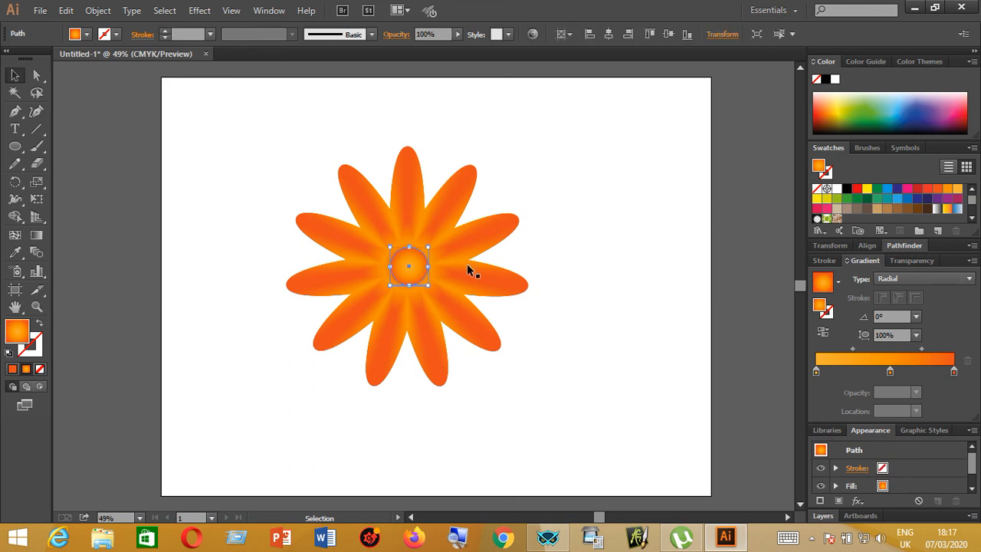
shift+click(514, 281)
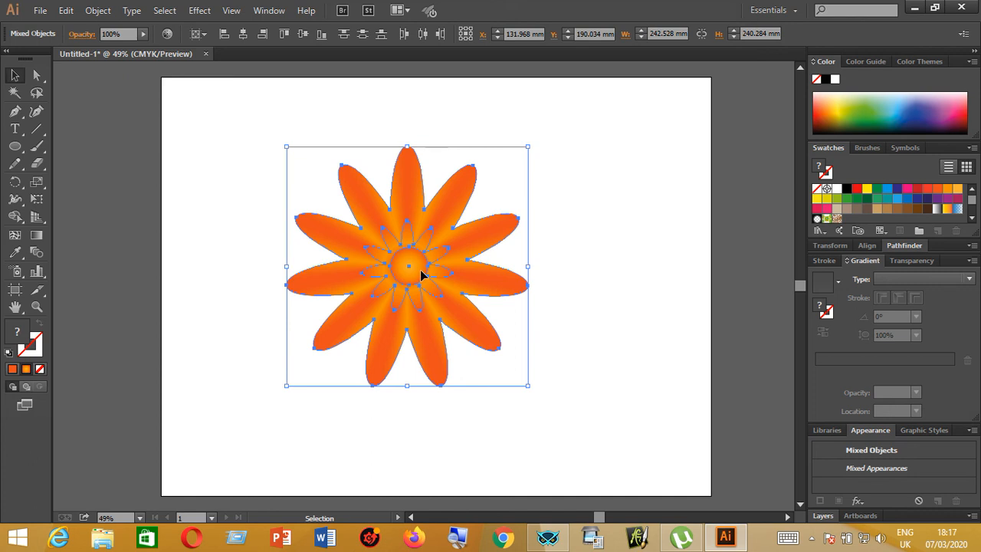
click(484, 296)
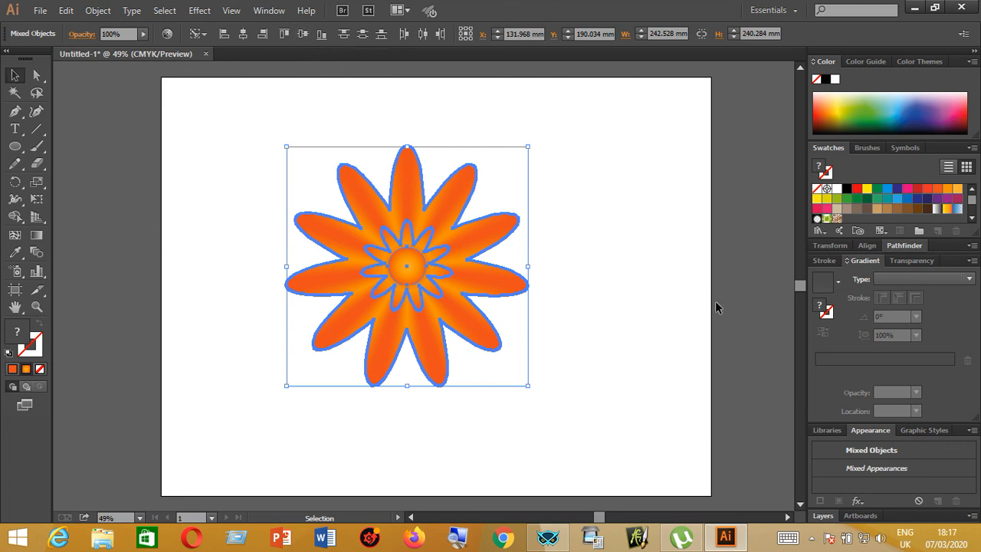
click(625, 301)
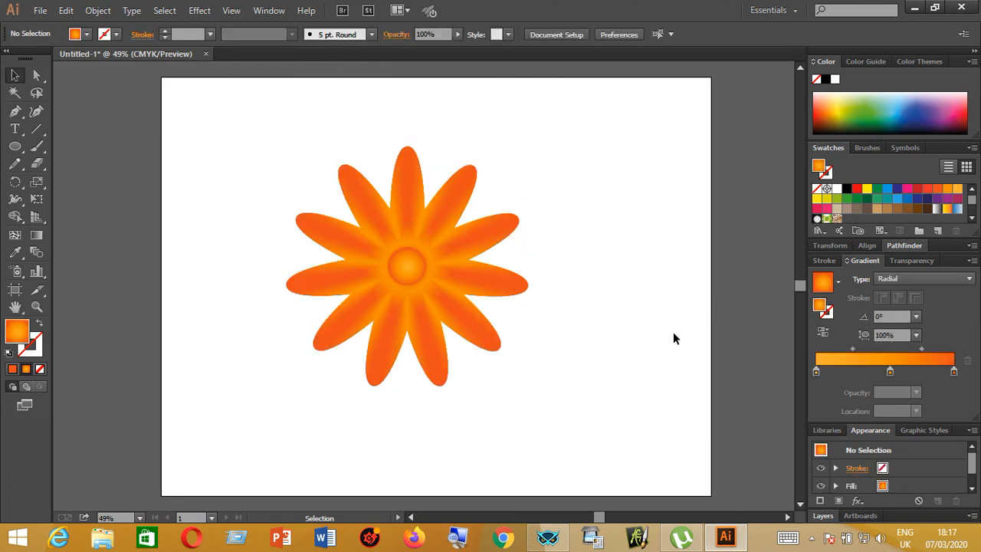
drag(223, 136, 585, 438)
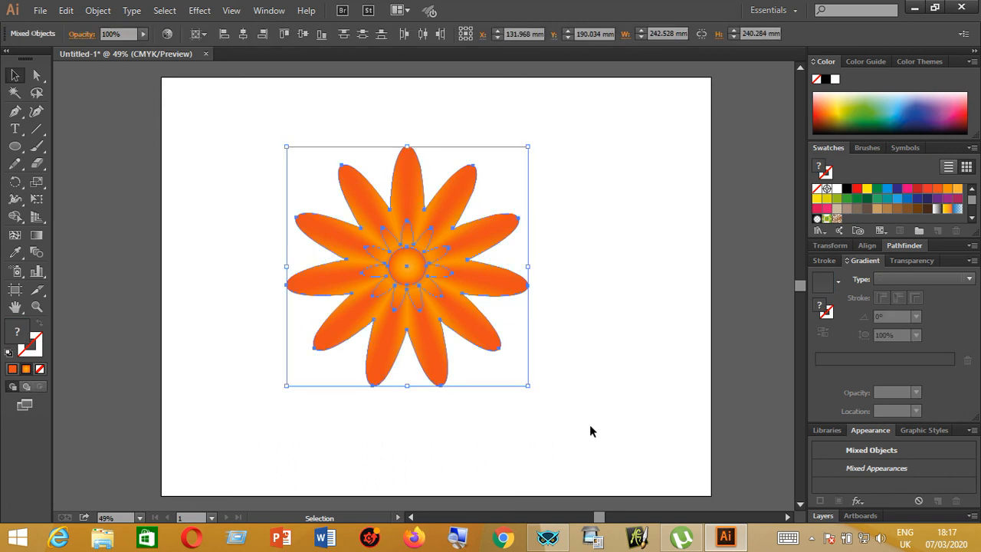
click(589, 424)
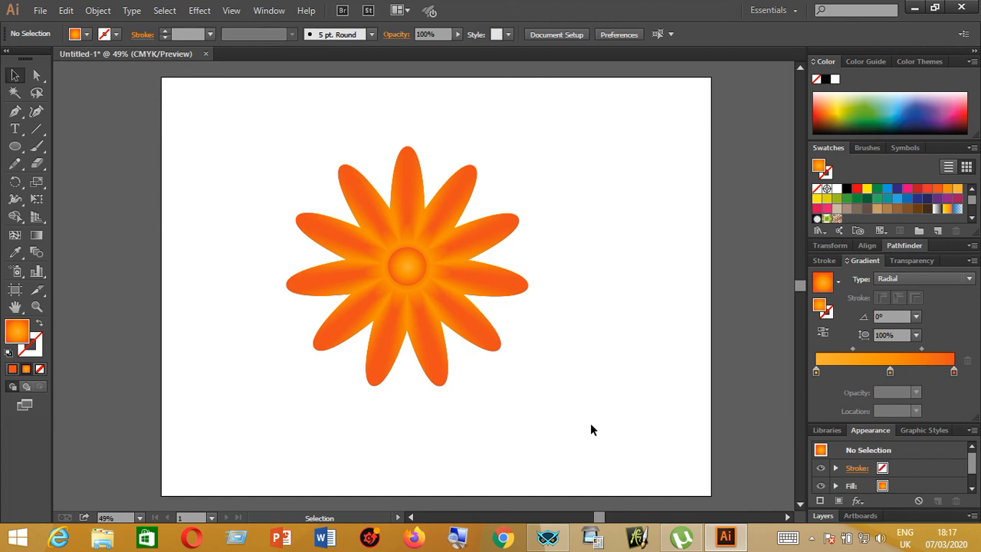
key(ctrl)
key(ctrl)
click(548, 536)
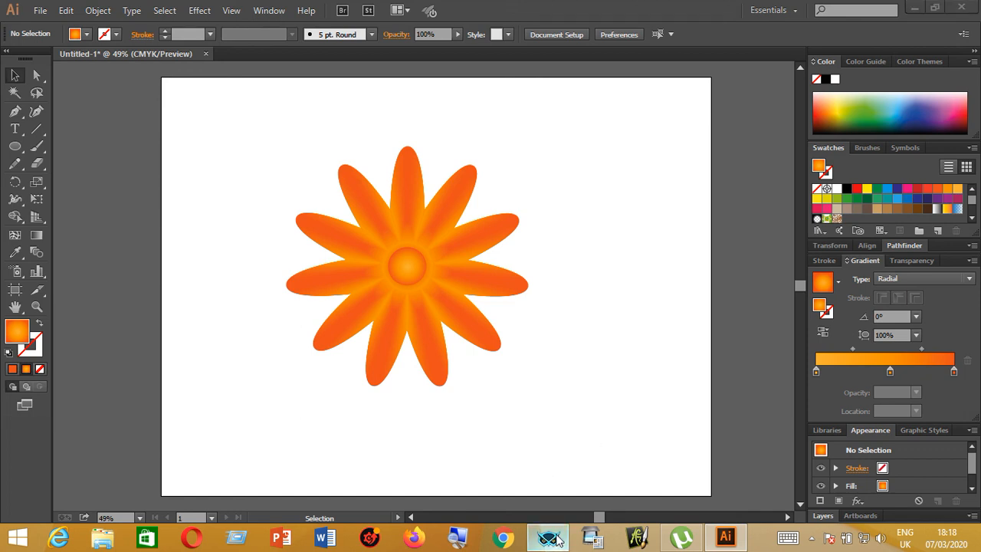